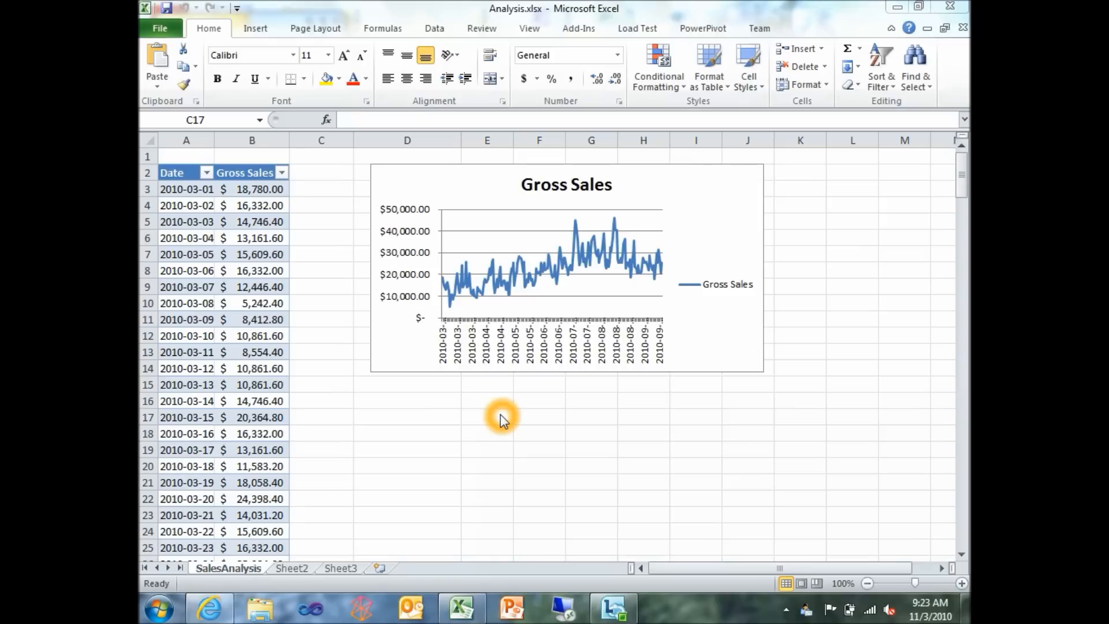
- Start importing data from DataMarket and sign in with the account key
left_click(436, 30)
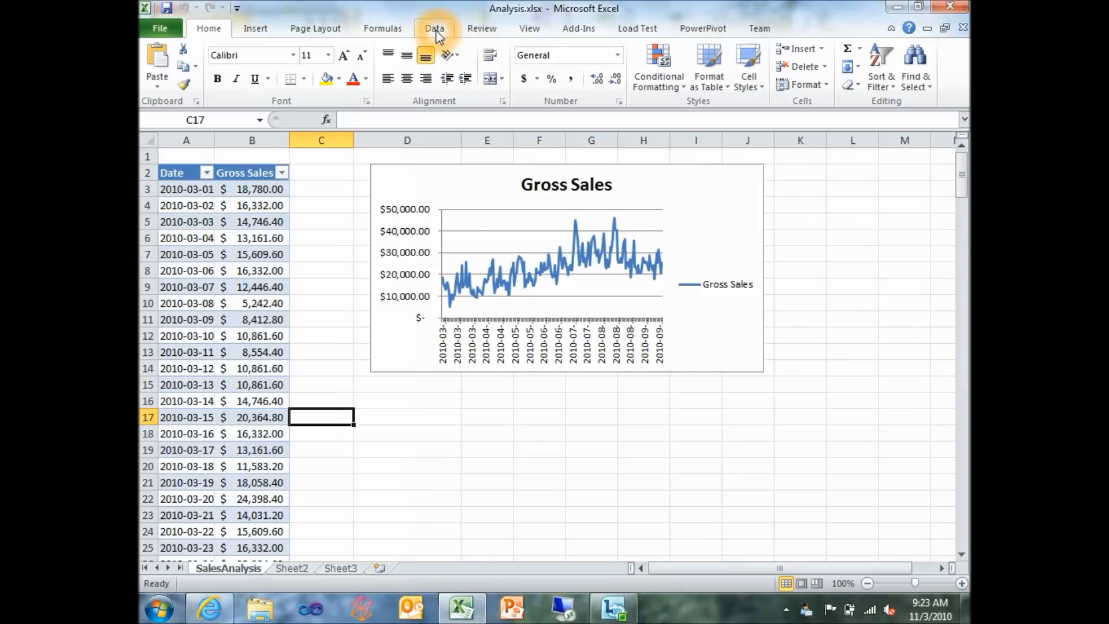
left_click(436, 32)
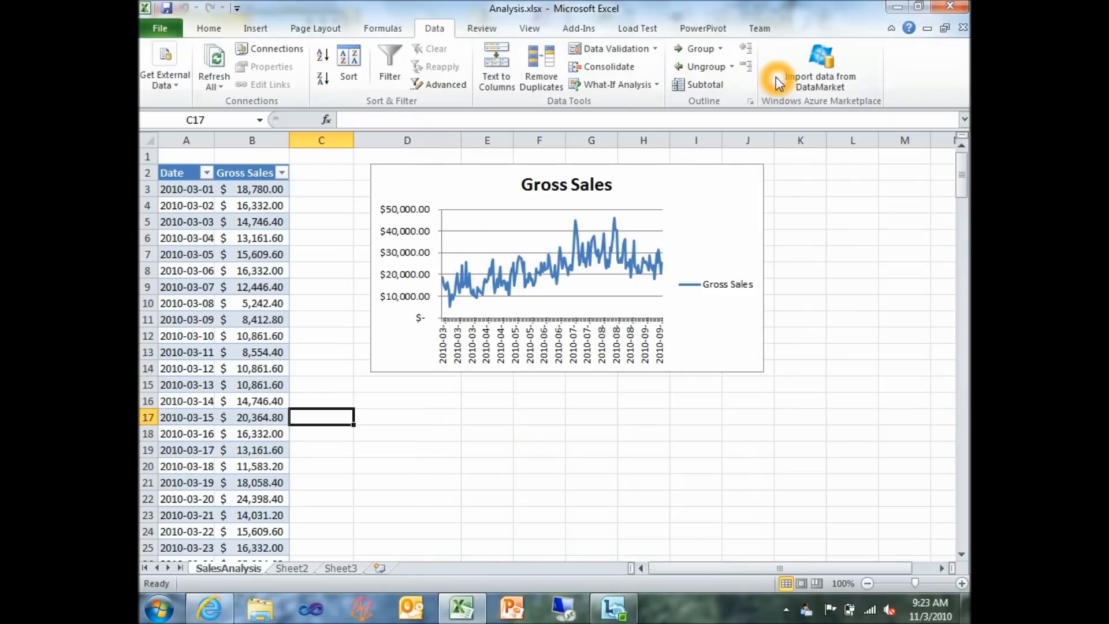
left_click(807, 83)
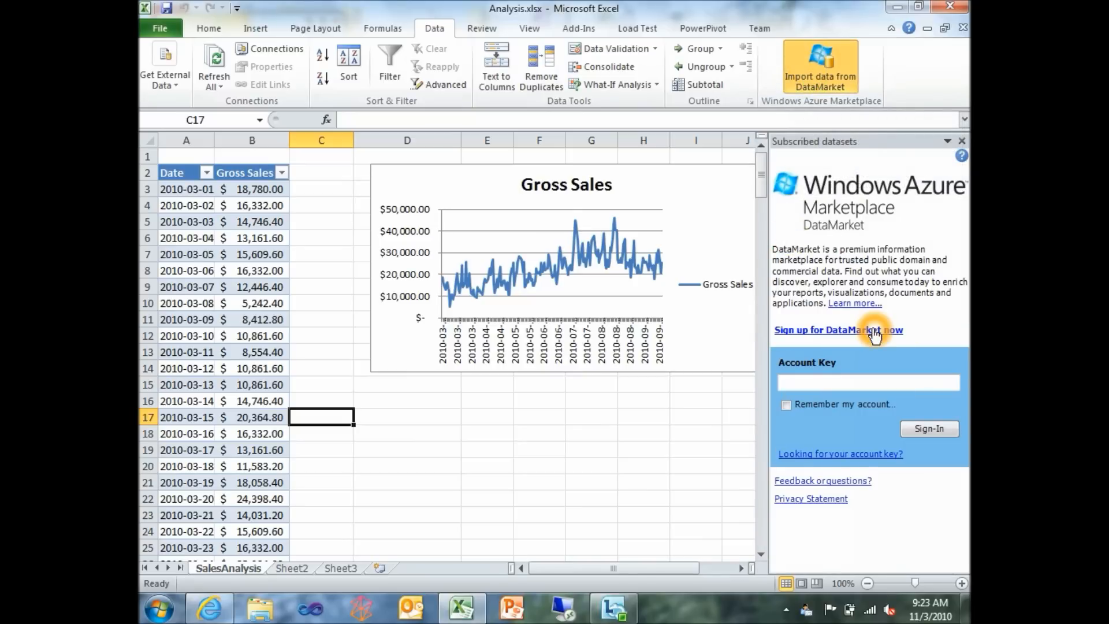
left_click(858, 384)
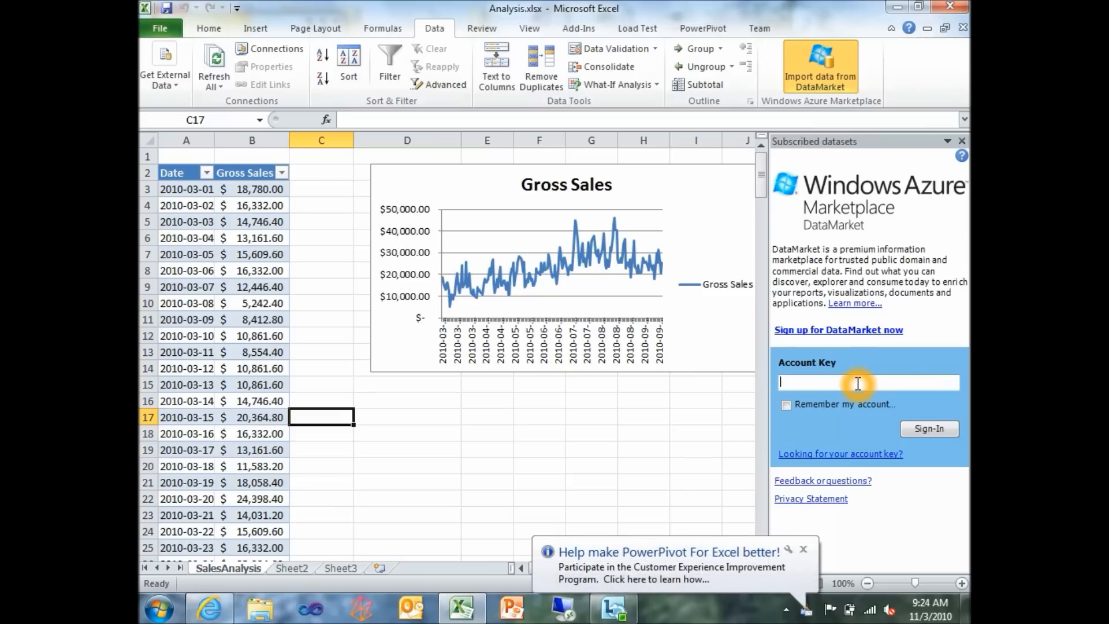
key("ctrl+v")
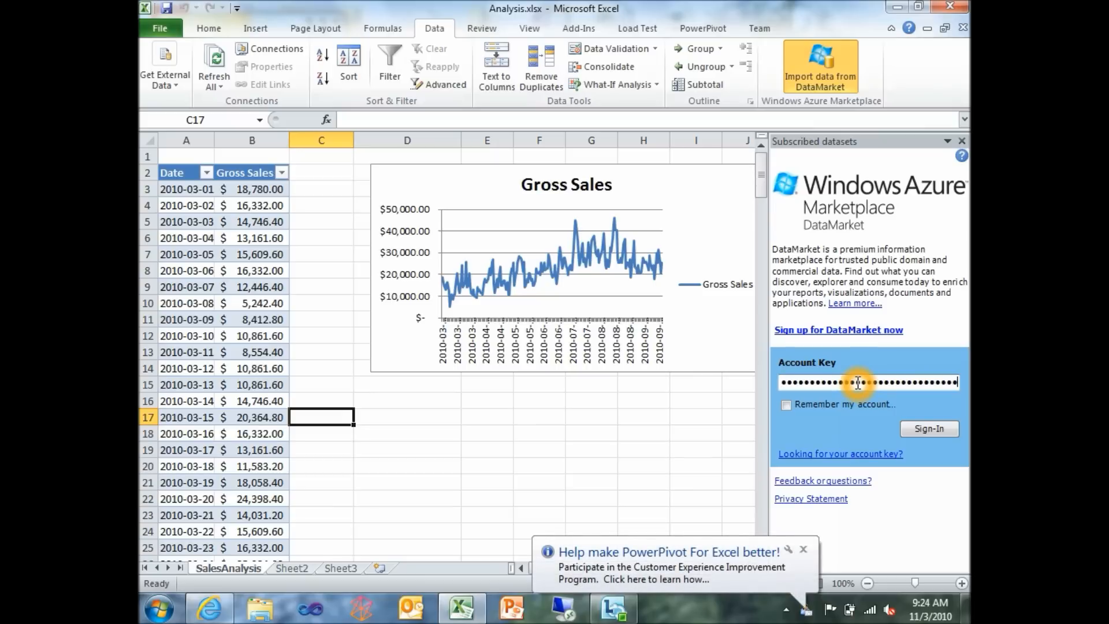
left_click(937, 430)
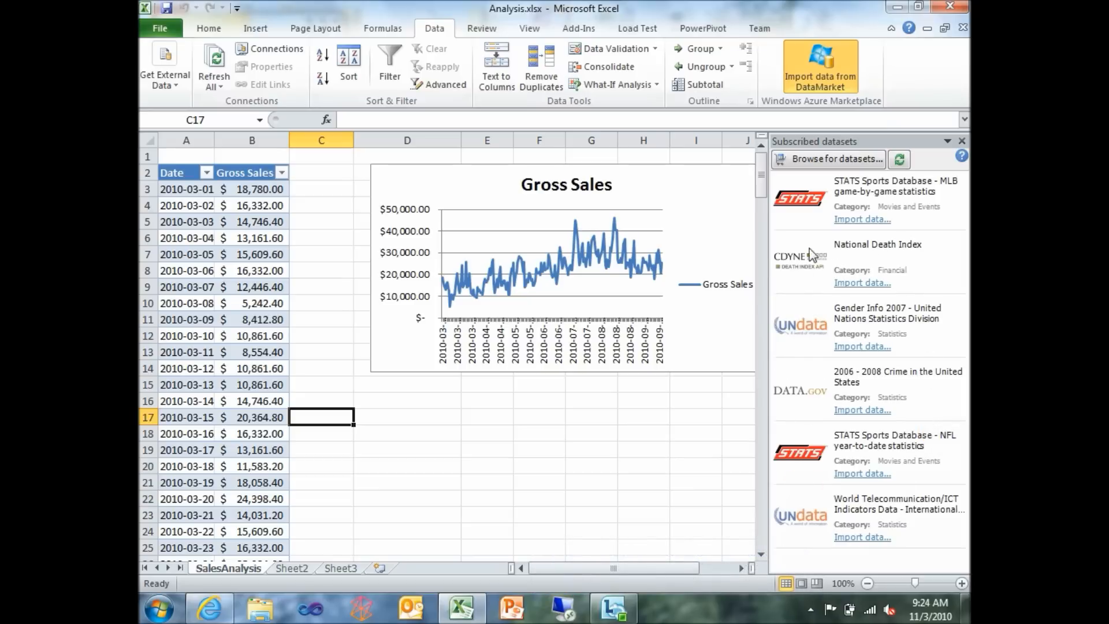
- Browse for datasets on the DataMarket website, search for "weather" and open the Historical Observations dataset
left_click(820, 163)
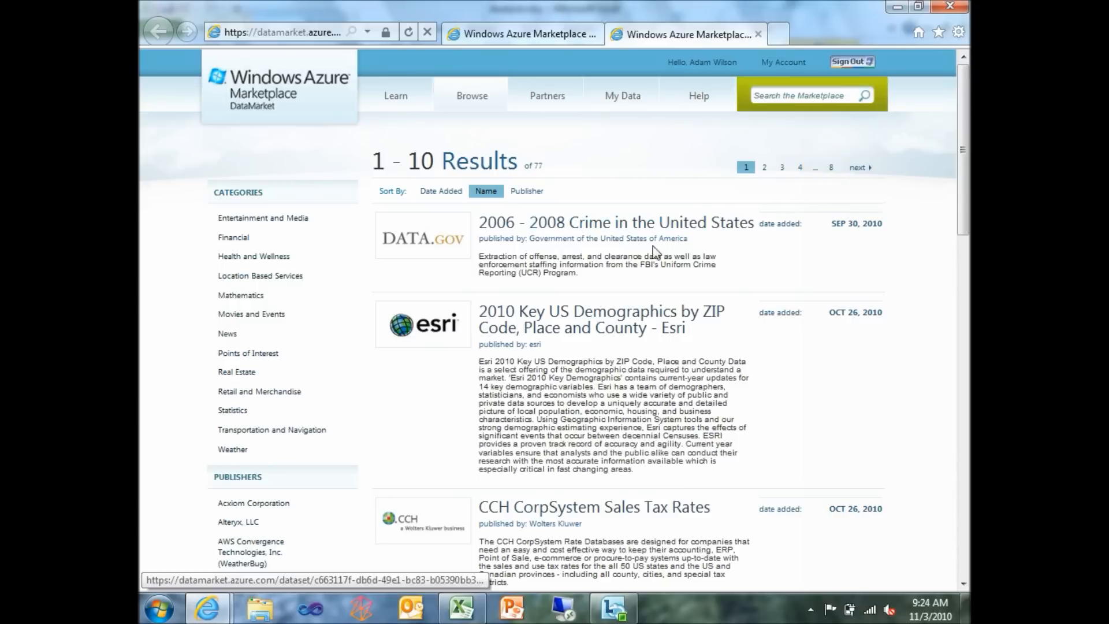
left_click(769, 97)
type("weather")
key("Return")
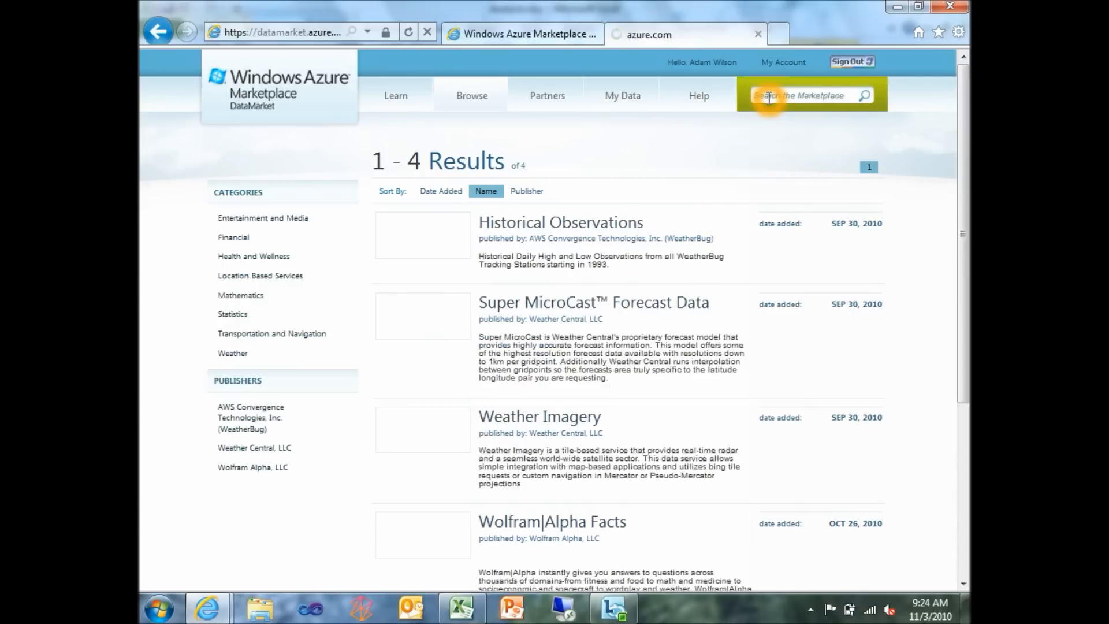
left_click(671, 254)
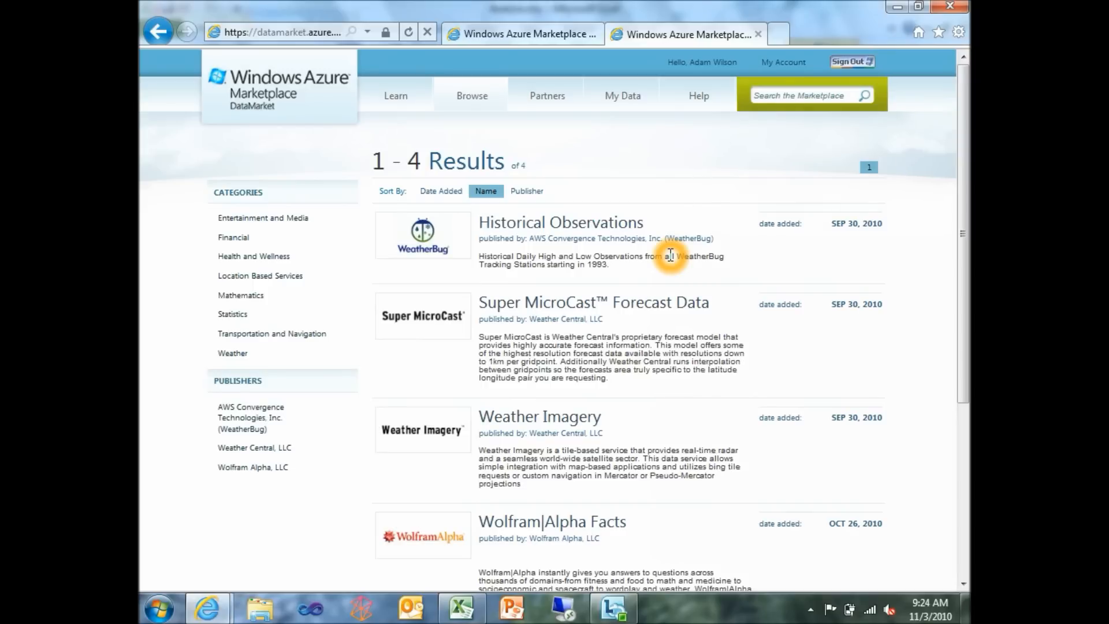
left_click(613, 231)
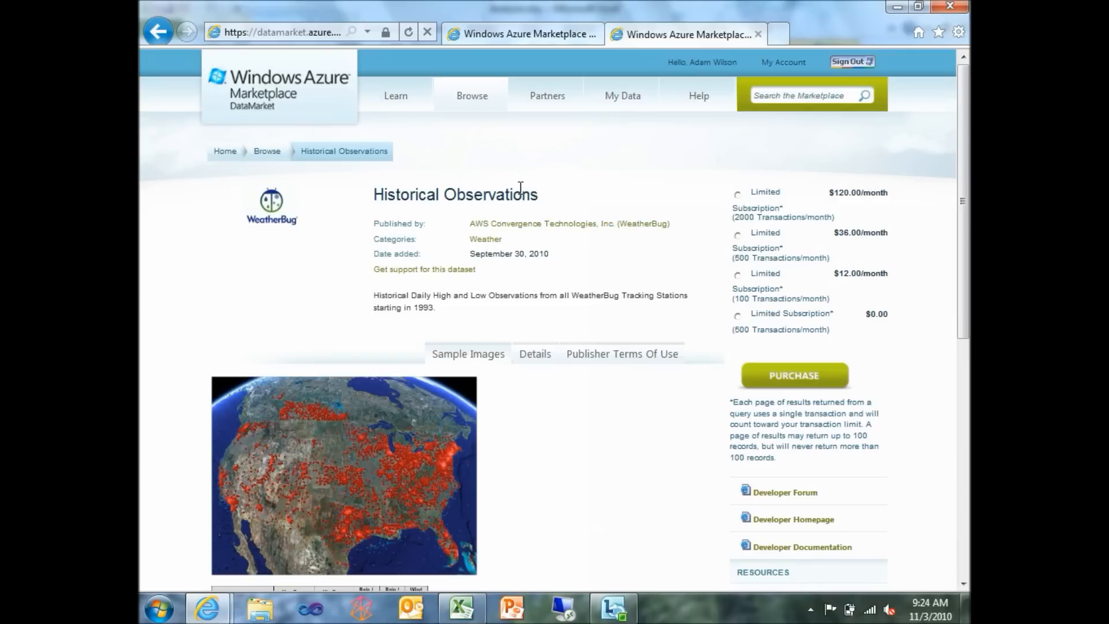
- Examine the Historical Observations dataset's details, including its input parameters and result fields
scroll(578, 355, "down", 3)
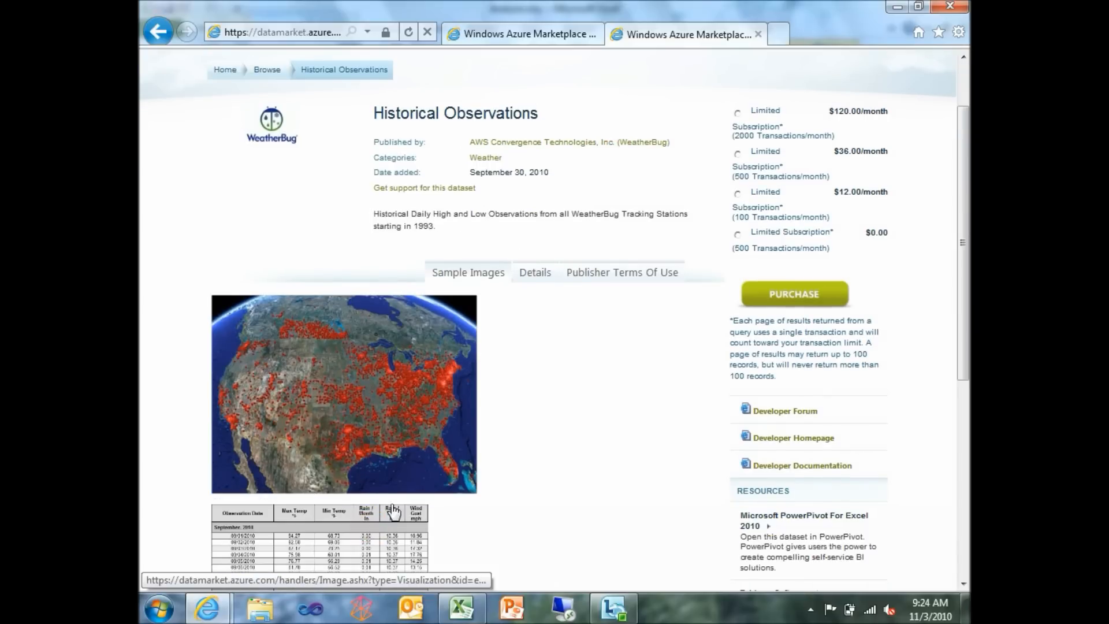
left_click(537, 274)
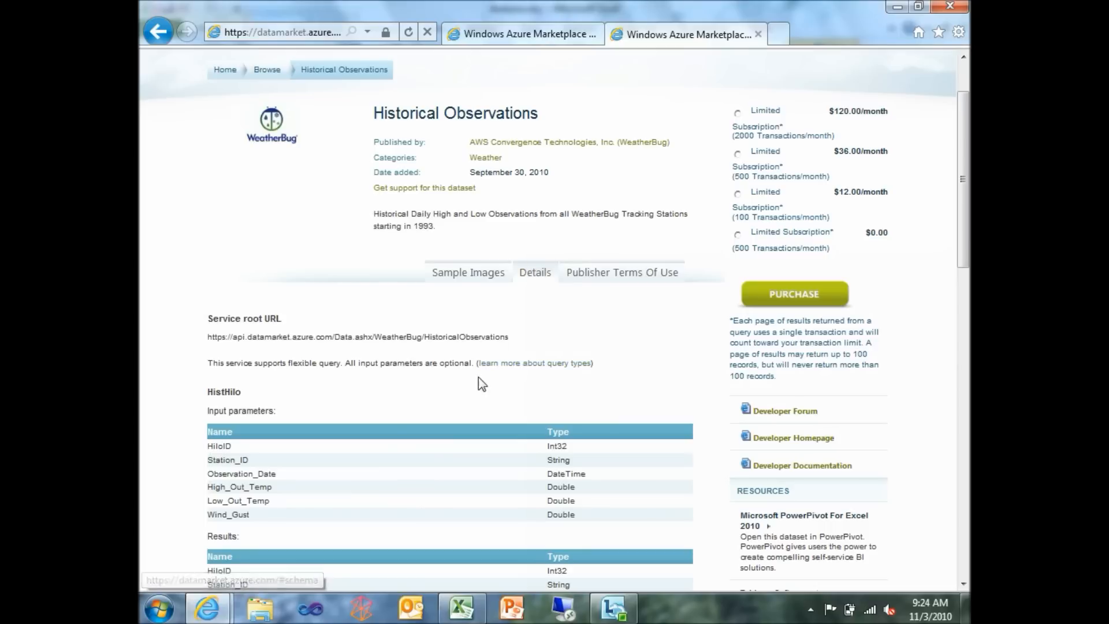
scroll(471, 393, "down", 3)
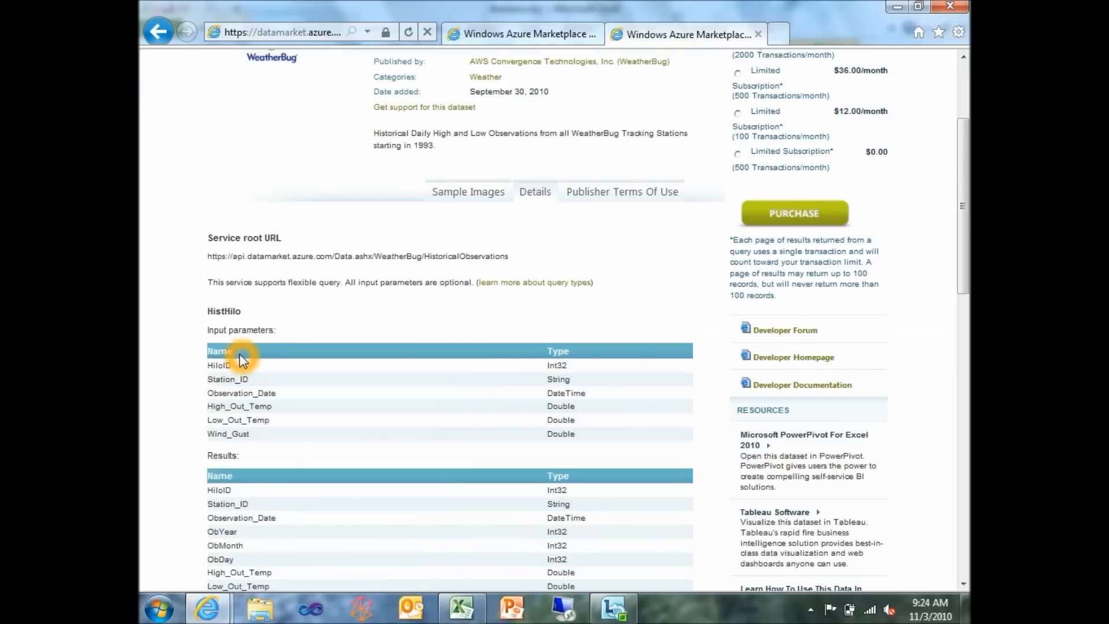
scroll(241, 427, "down", 6)
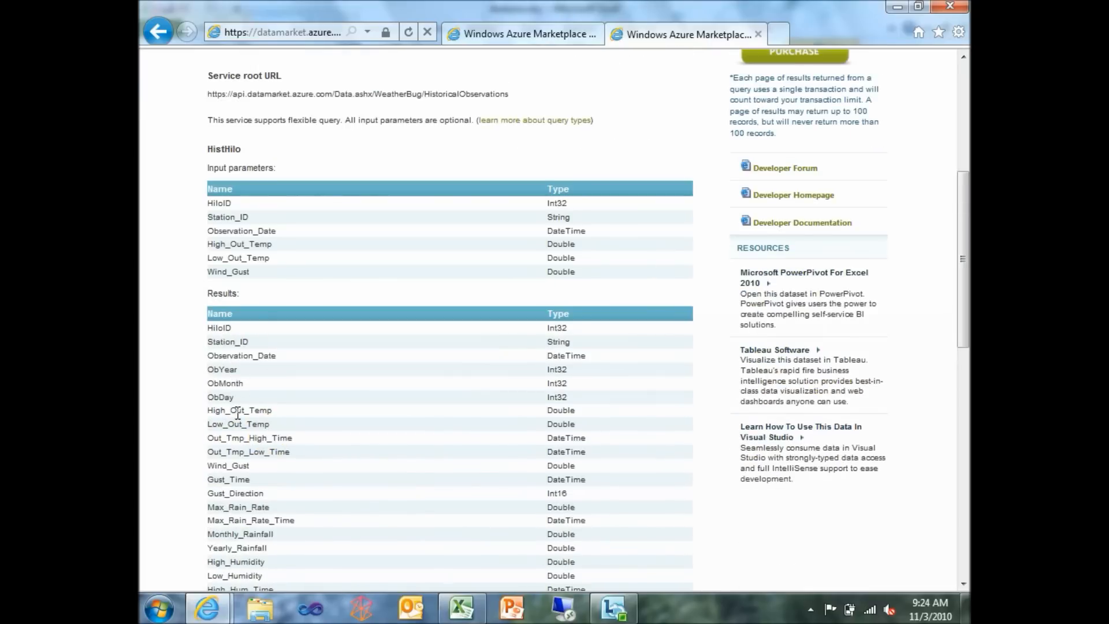
left_click(240, 437)
scroll(274, 445, "up", 10)
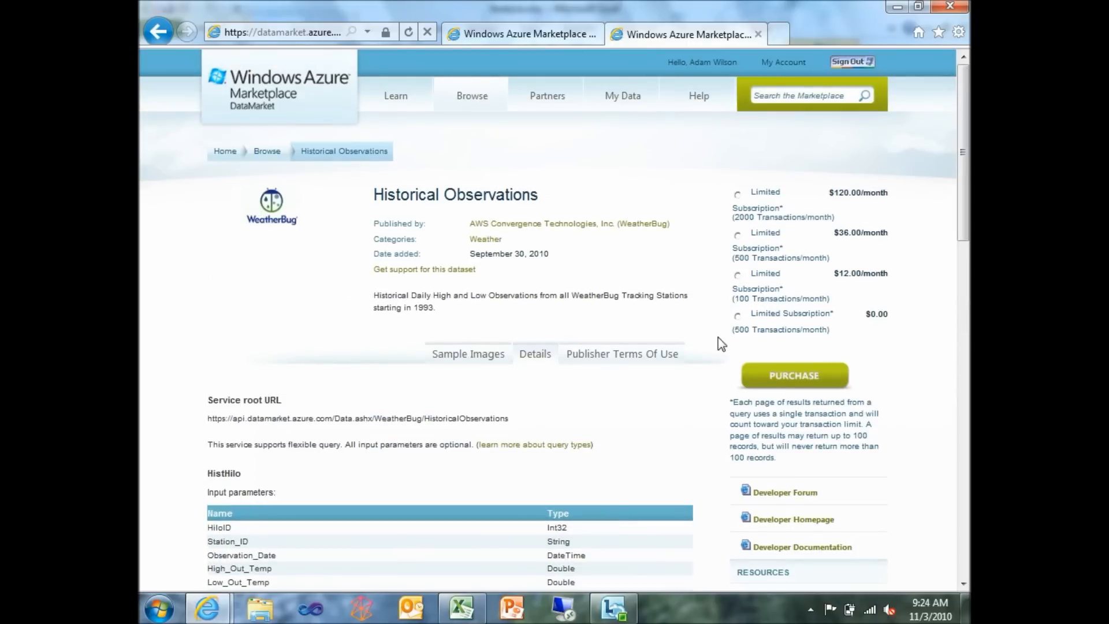
- Sign up for the $0.00 Limited Subscription with 500 transactions per month, agreeing to the terms of use
left_click(798, 329)
left_click(737, 315)
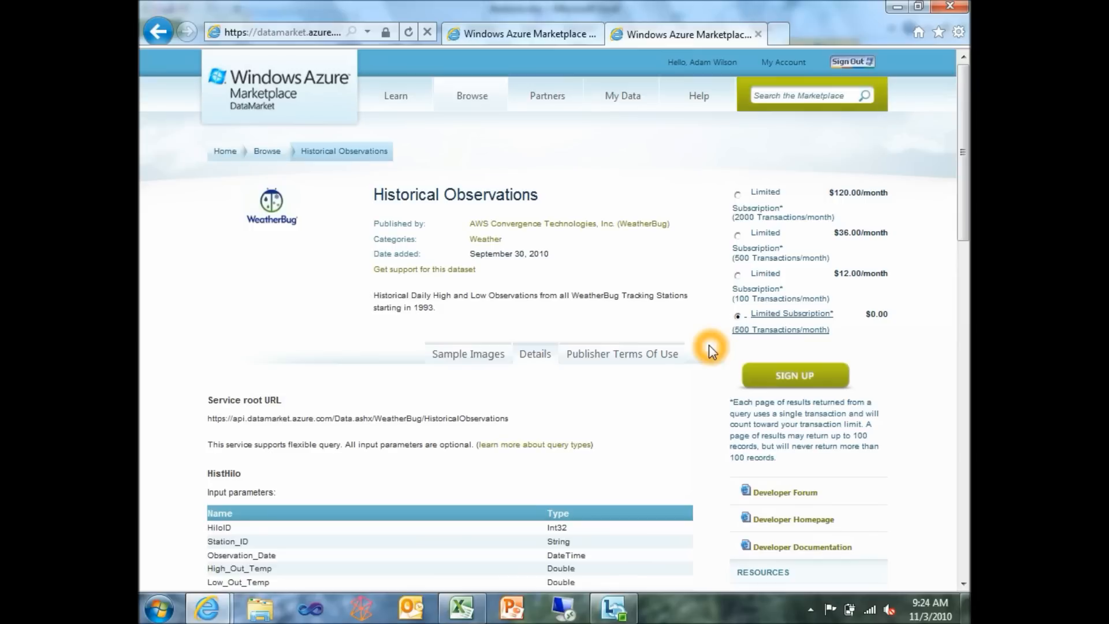
left_click(795, 377)
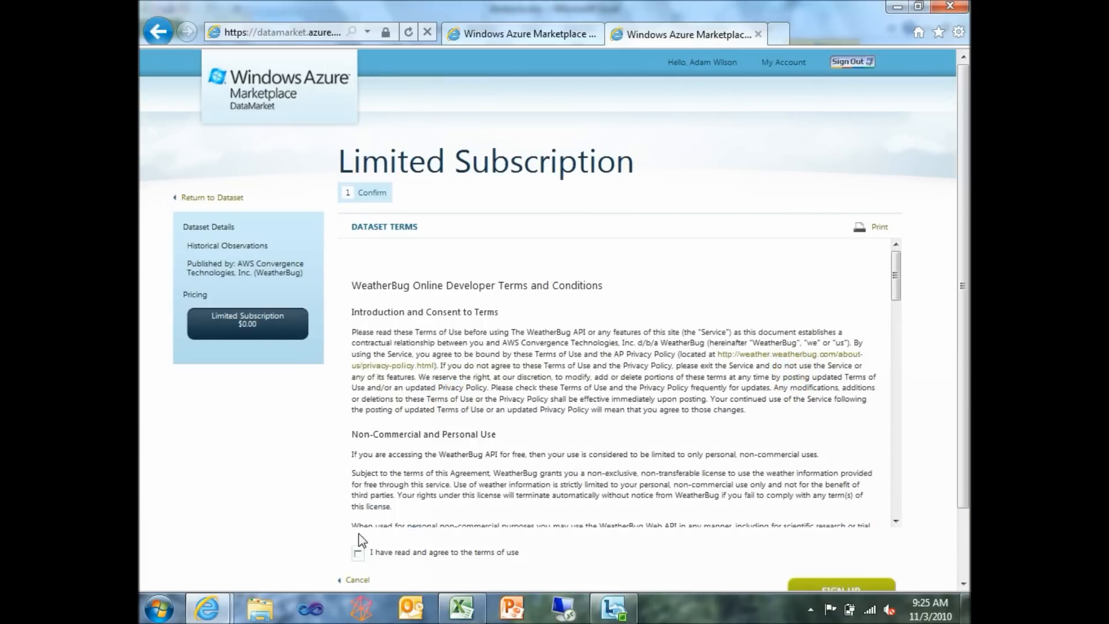
left_click(358, 553)
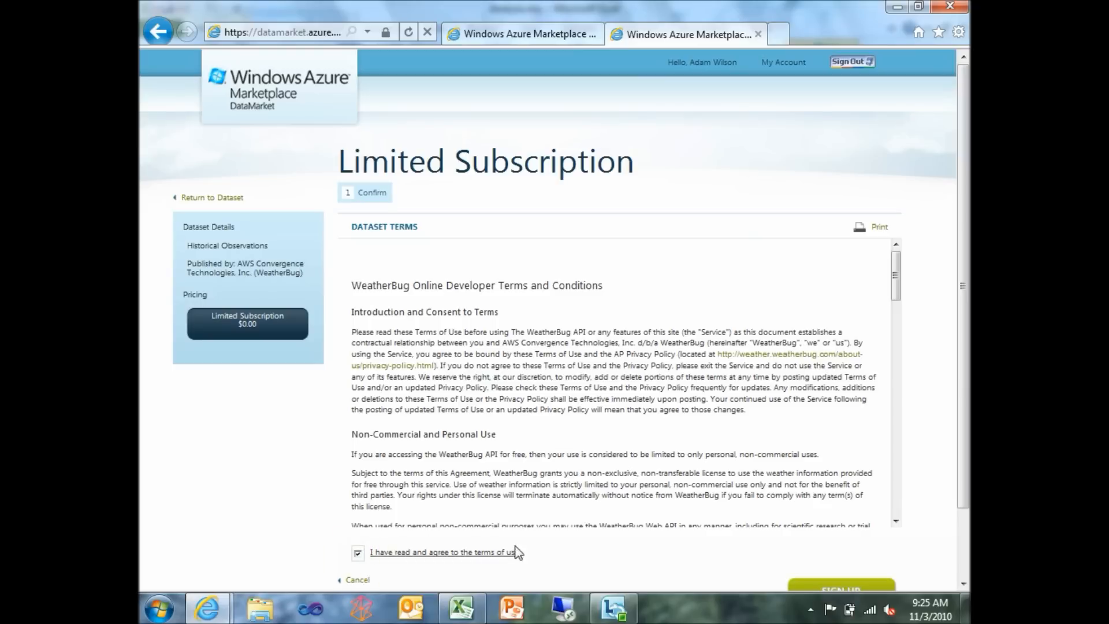
left_click(813, 585)
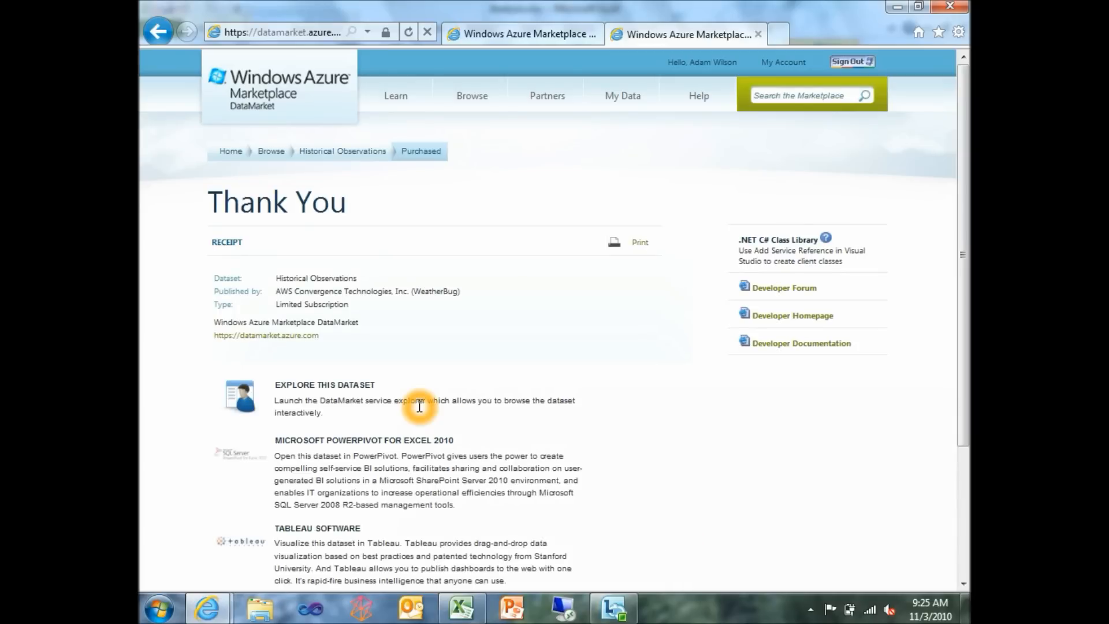
- Explore the subscribed dataset and run the Statlist query for the city Seattle and state WA
left_click(363, 386)
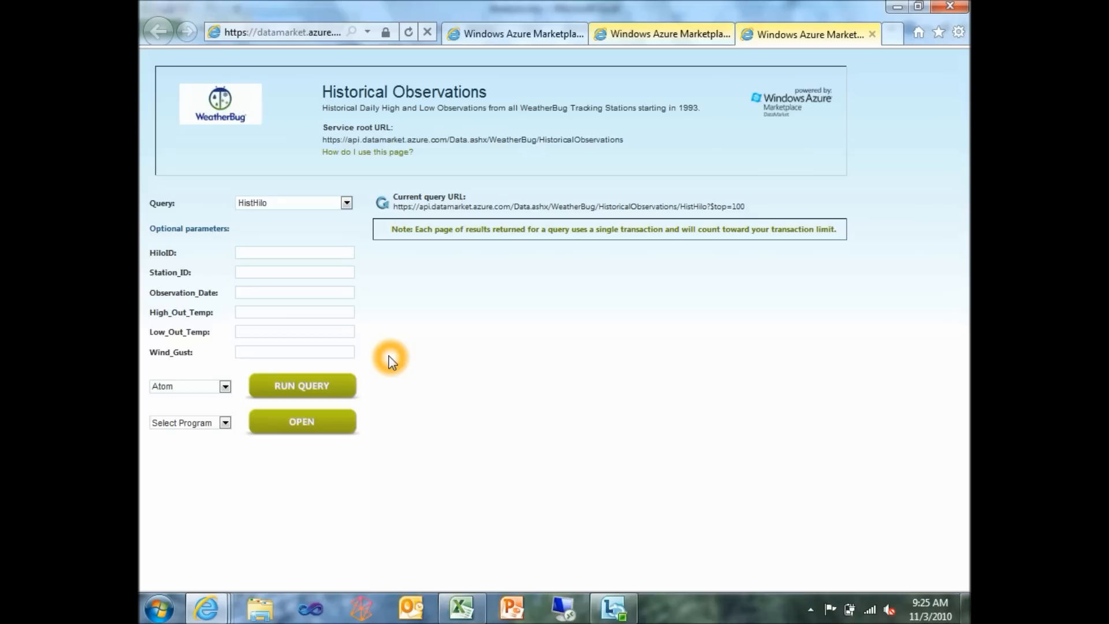
left_click(350, 333)
left_click(346, 203)
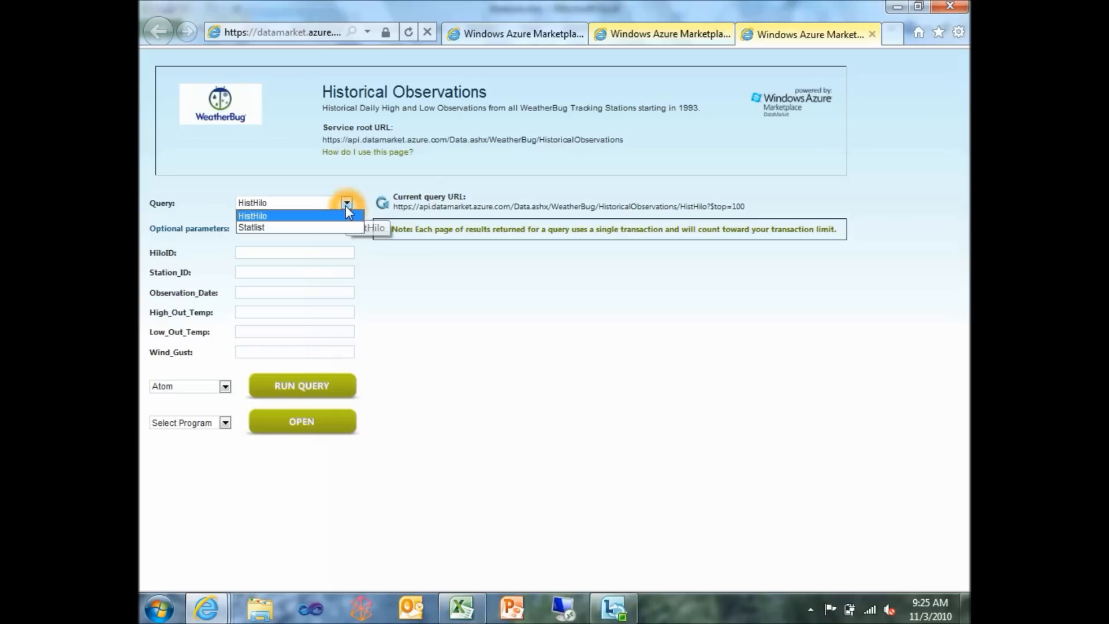
left_click(286, 226)
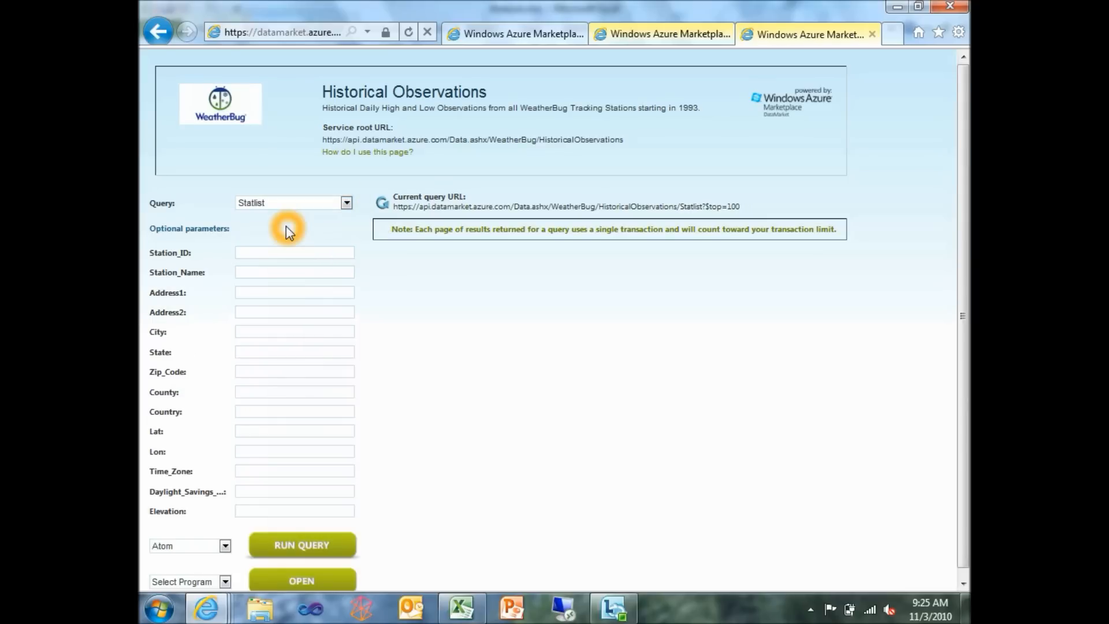
left_click(254, 329)
type("S")
type("WA")
left_click(309, 545)
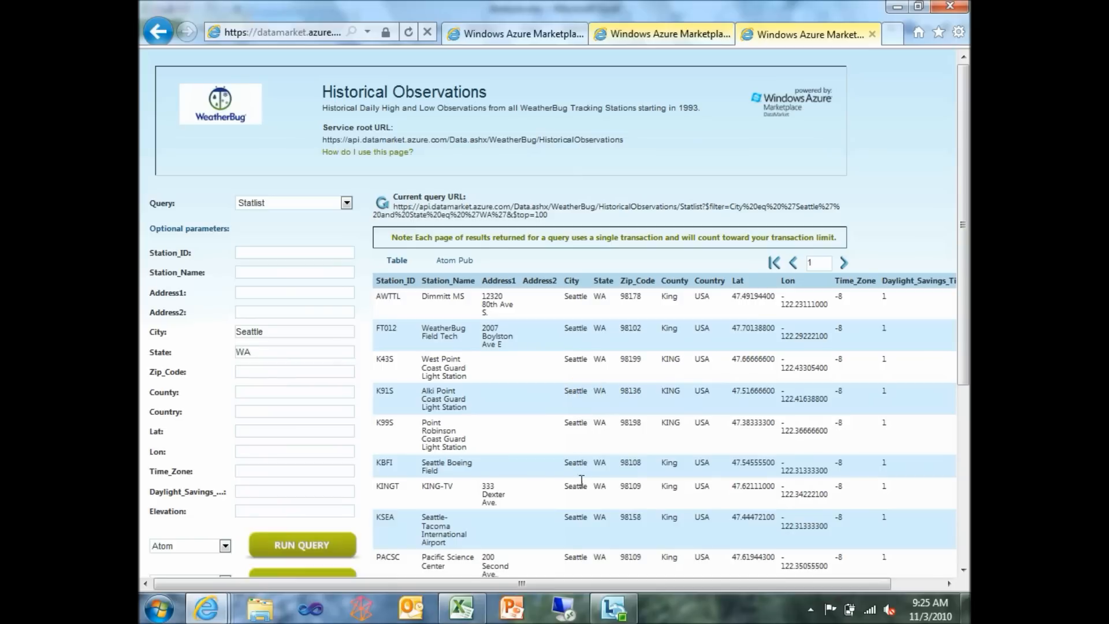
- Copy the station ID KBFI of Seattle Boeing Field from the query results
left_click(396, 463)
double_click(383, 465)
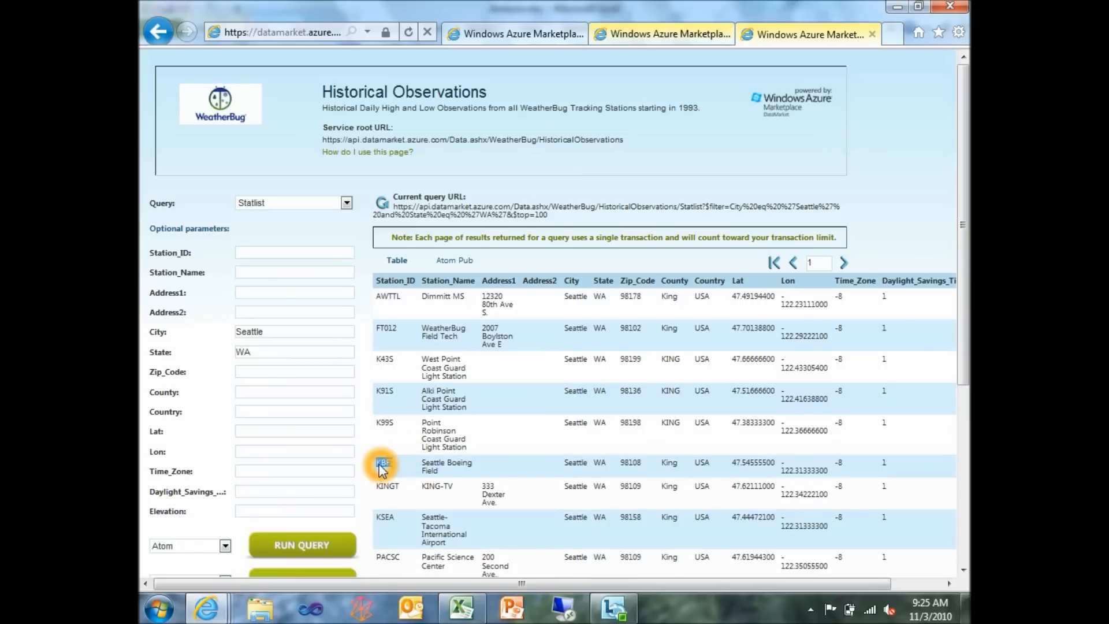
right_click(383, 465)
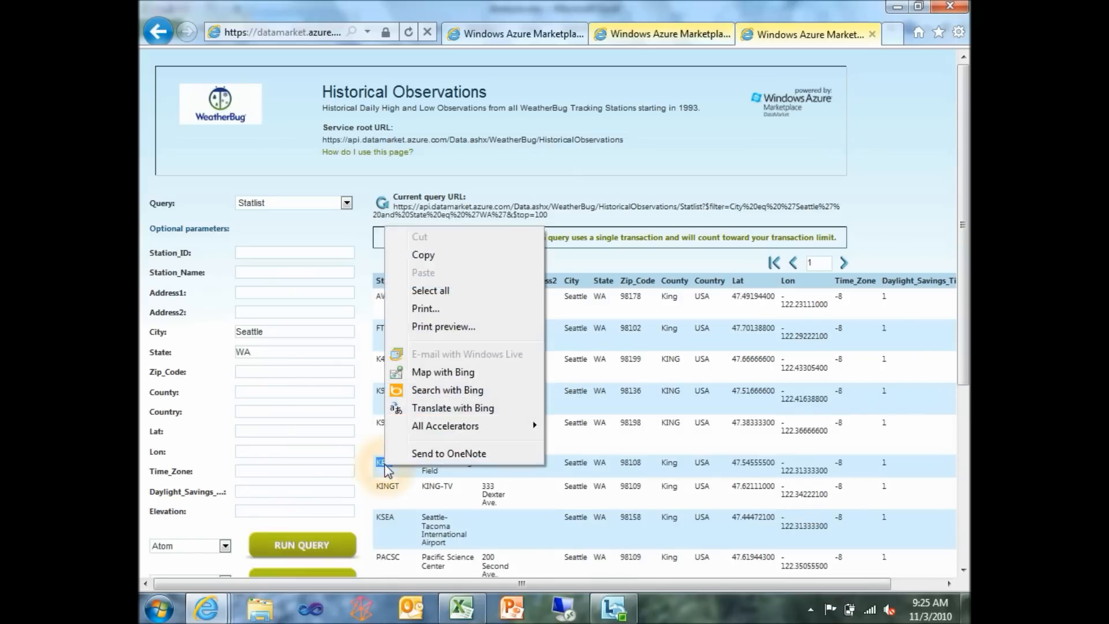
left_click(425, 255)
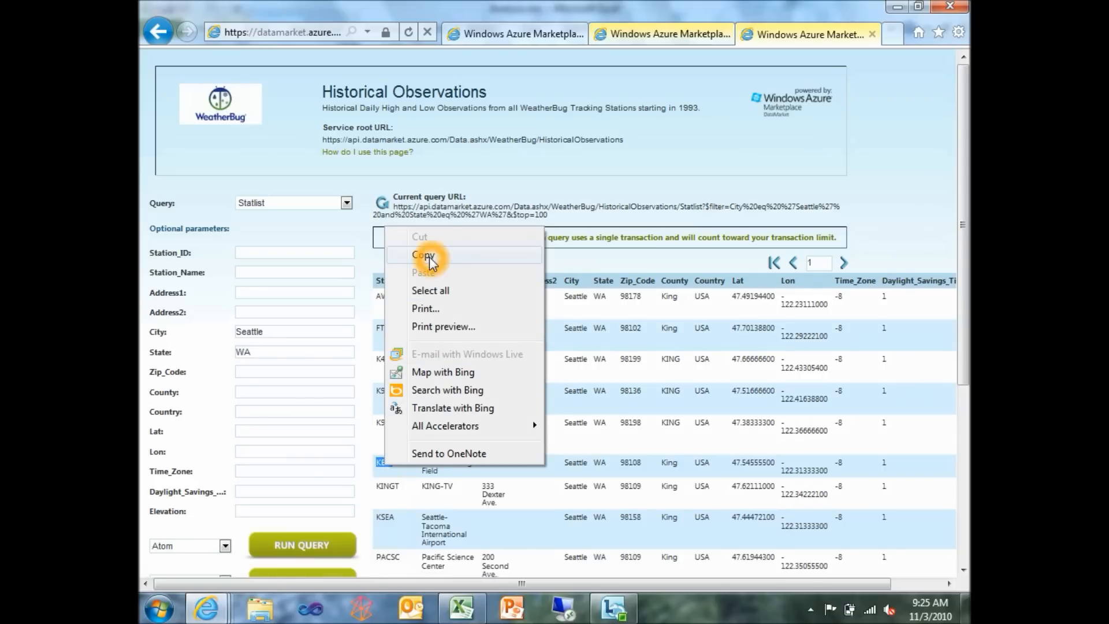
- Run the HistHilo query with Station_ID set to KBFI
left_click(335, 205)
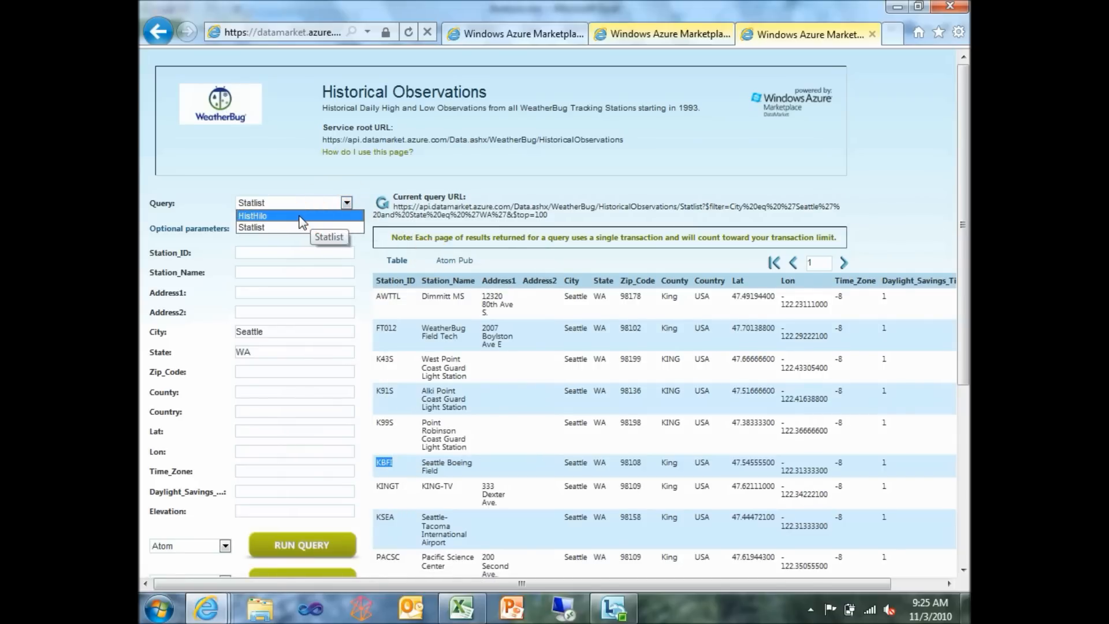
left_click(264, 215)
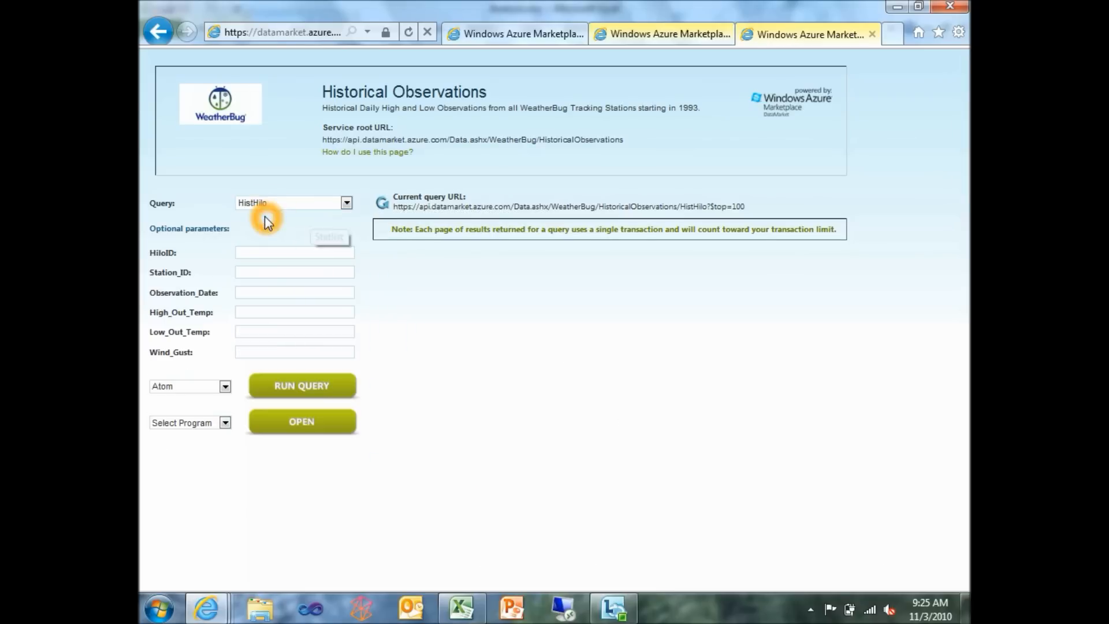
left_click(261, 271)
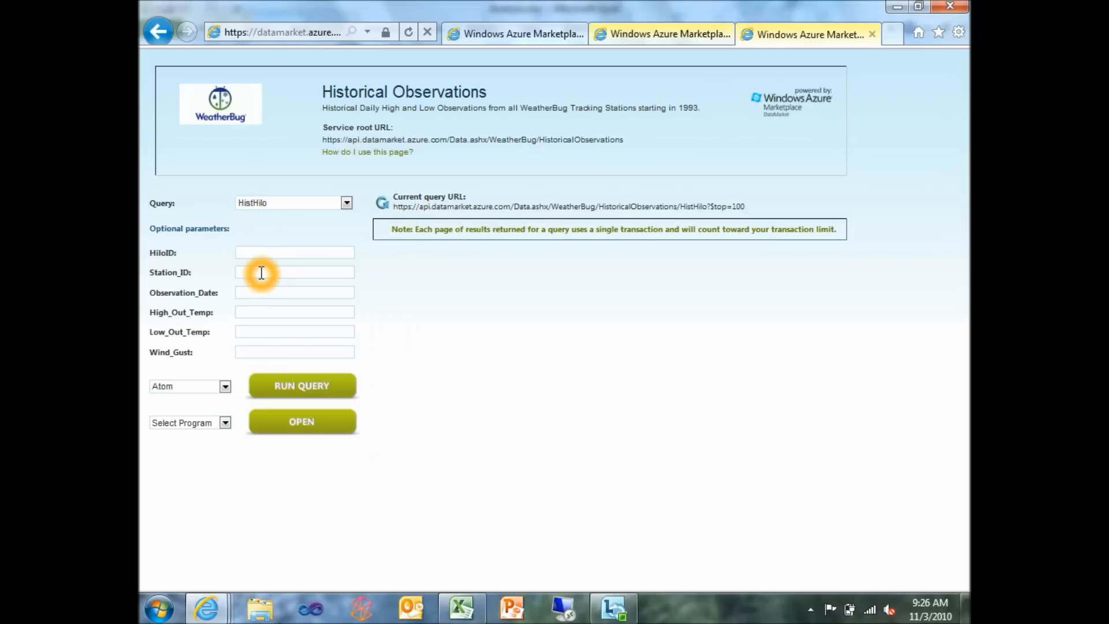
type("KBFI")
left_click(326, 389)
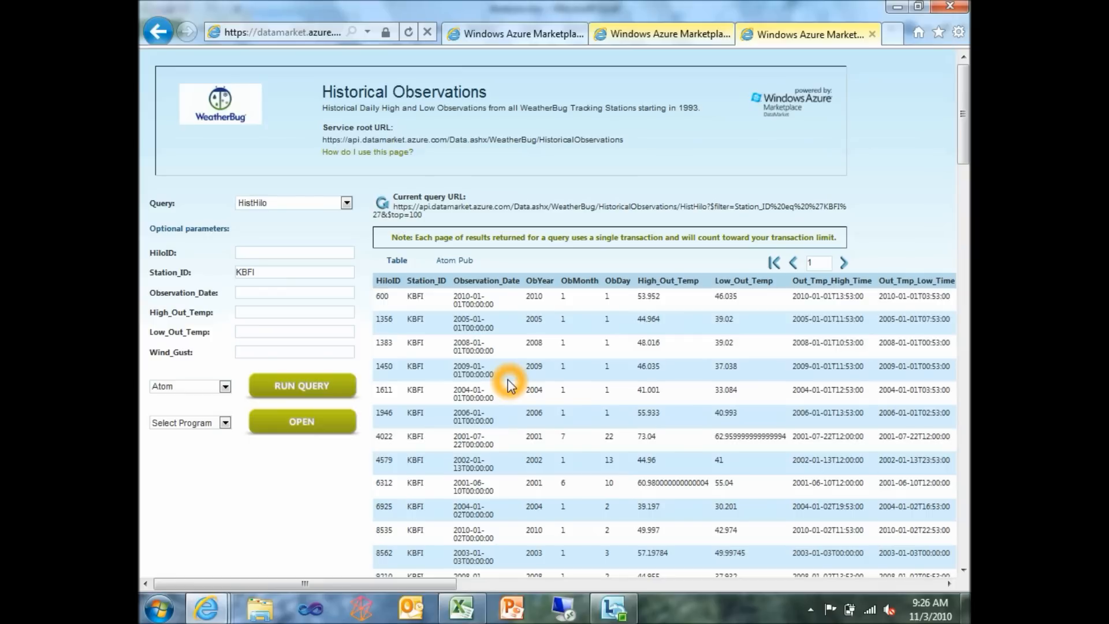
- Switch to Excel, refresh the subscribed datasets on Sheet2 and open the Historical Observations import query
key("alt+Tab")
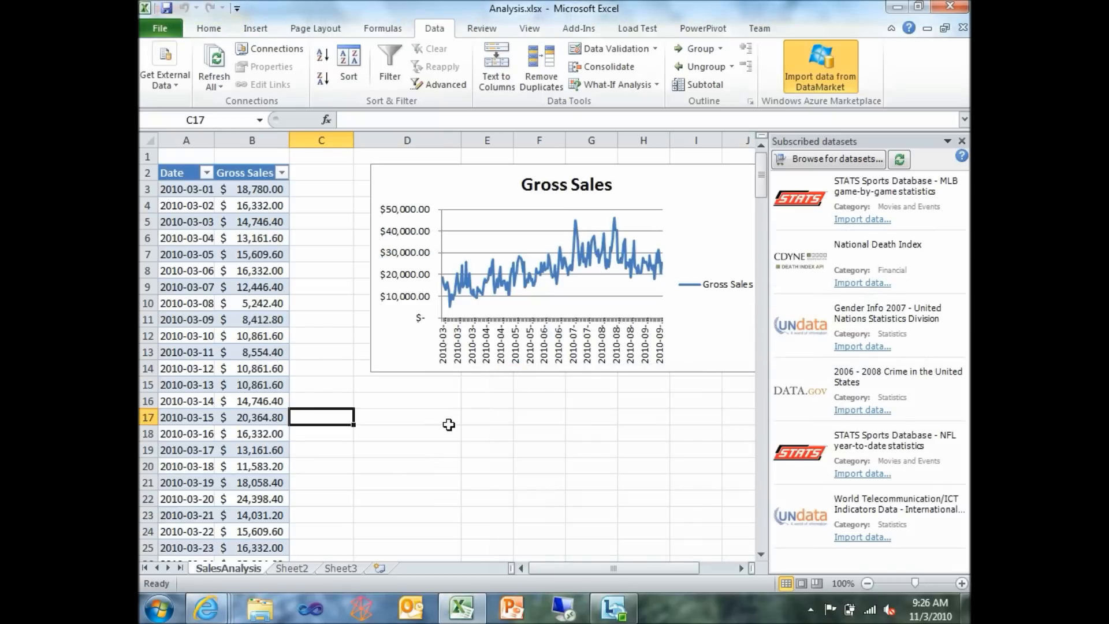
left_click(304, 569)
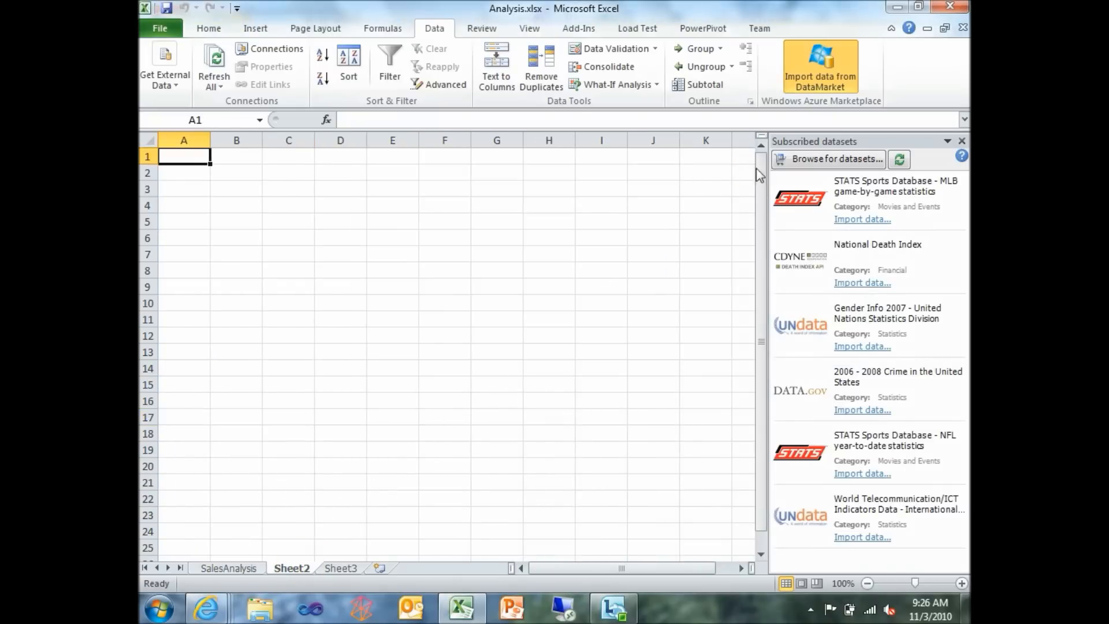
left_click(900, 160)
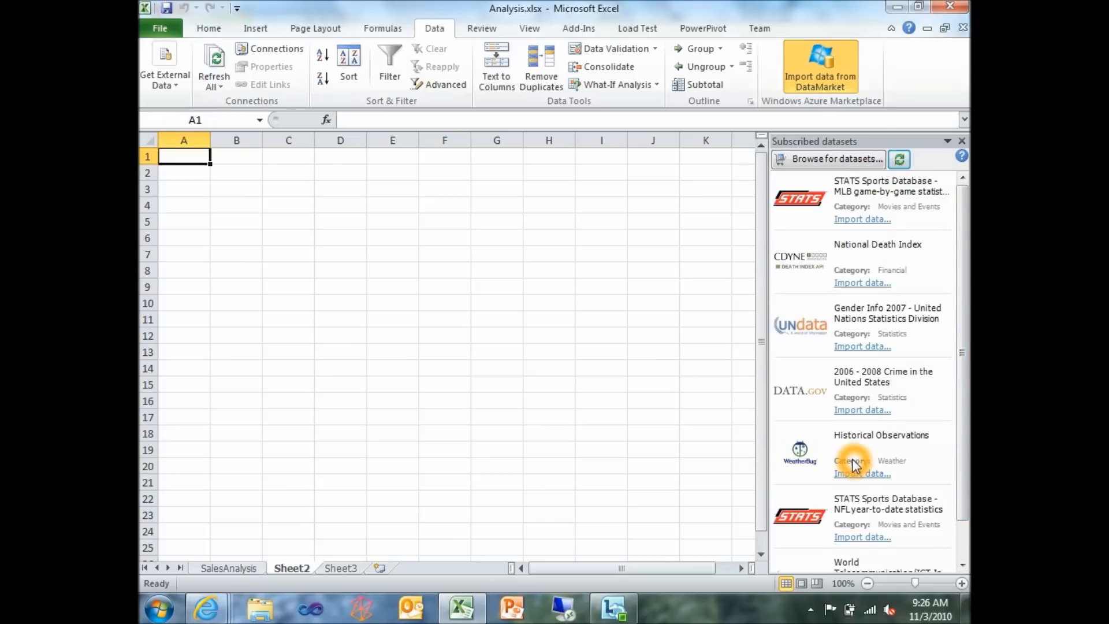
left_click(859, 473)
left_click_drag(280, 45, 321, 100)
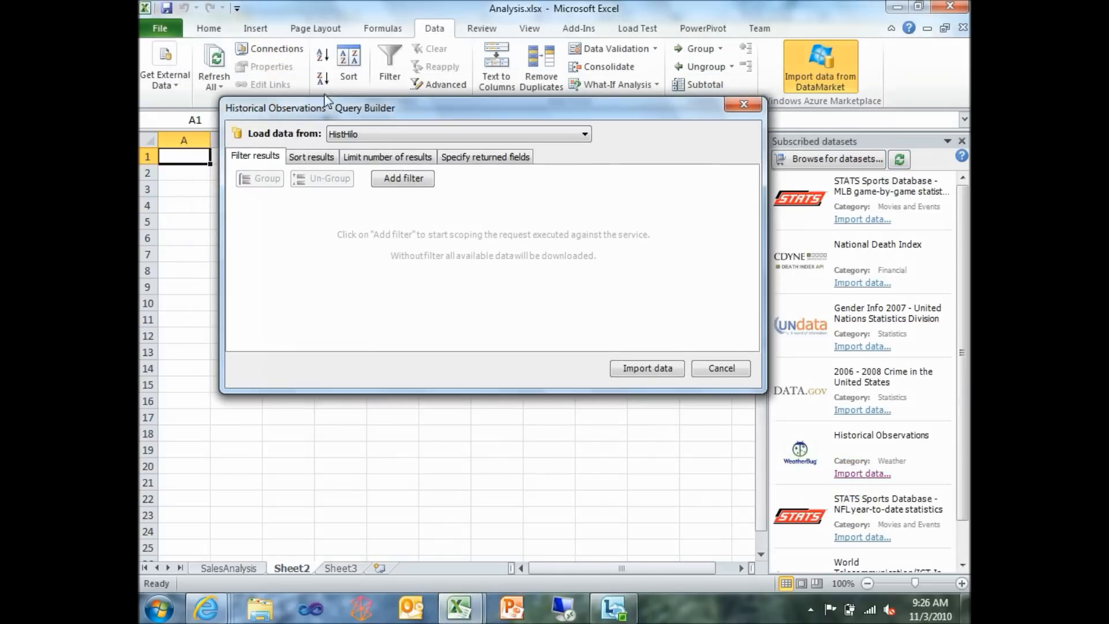
- Import the HistHilo data with a filter requiring Station_ID to equal KBFI
left_click(523, 186)
left_click(415, 187)
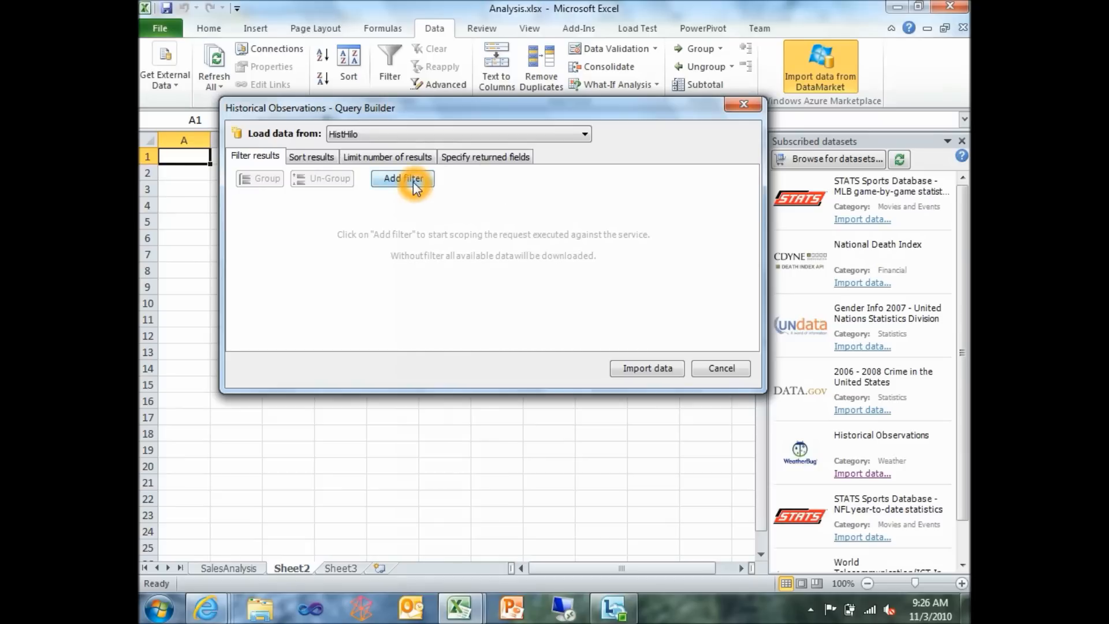
left_click(427, 208)
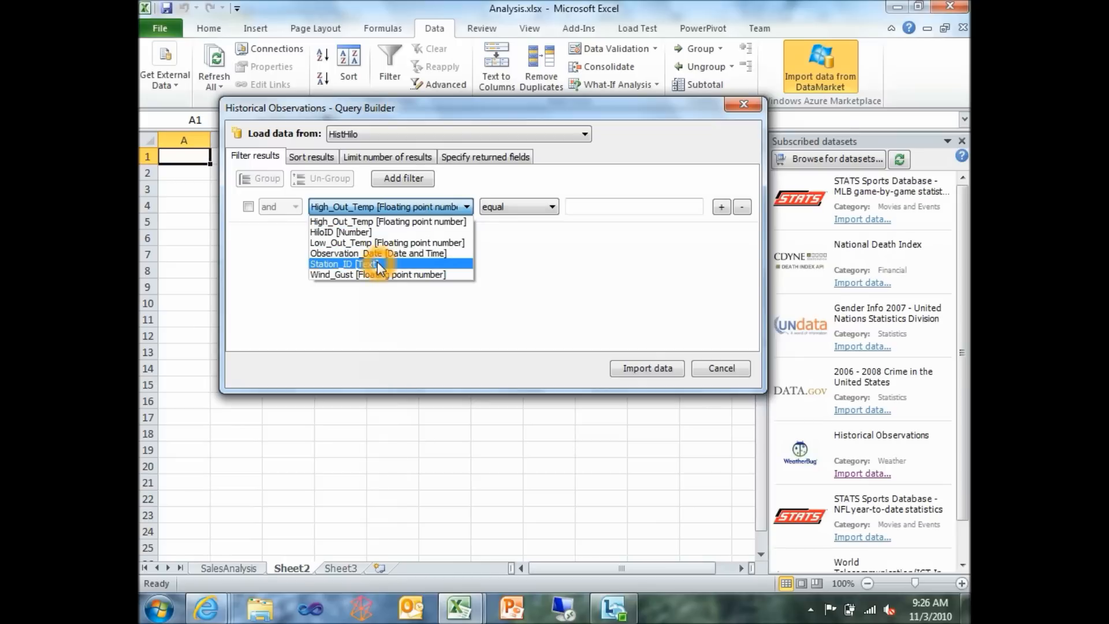
left_click(427, 263)
left_click(600, 206)
type("KBFI")
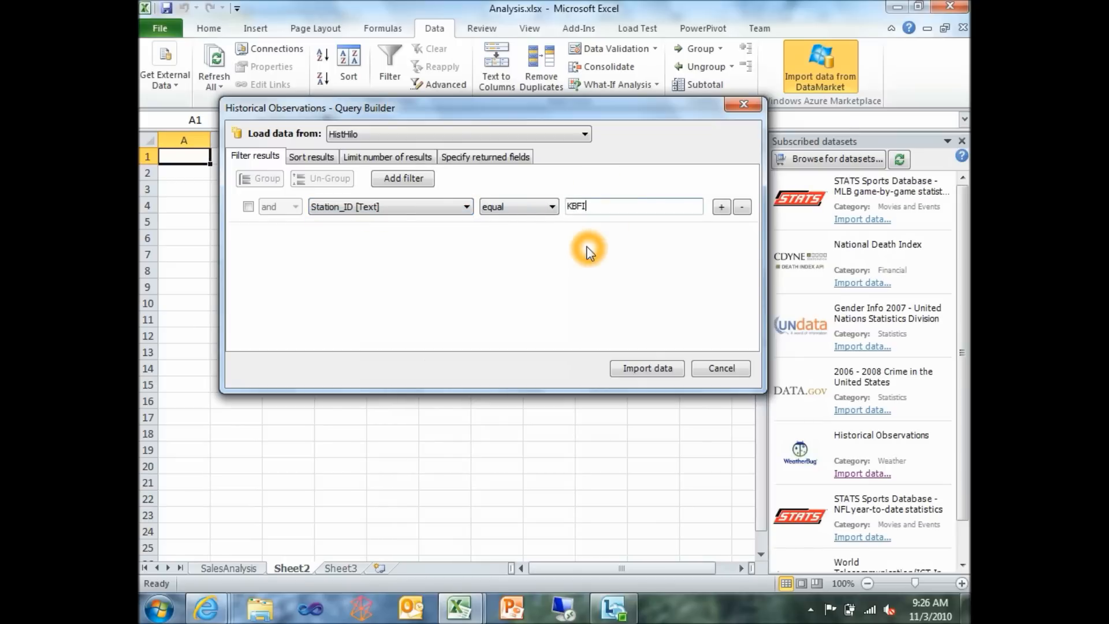
left_click(638, 370)
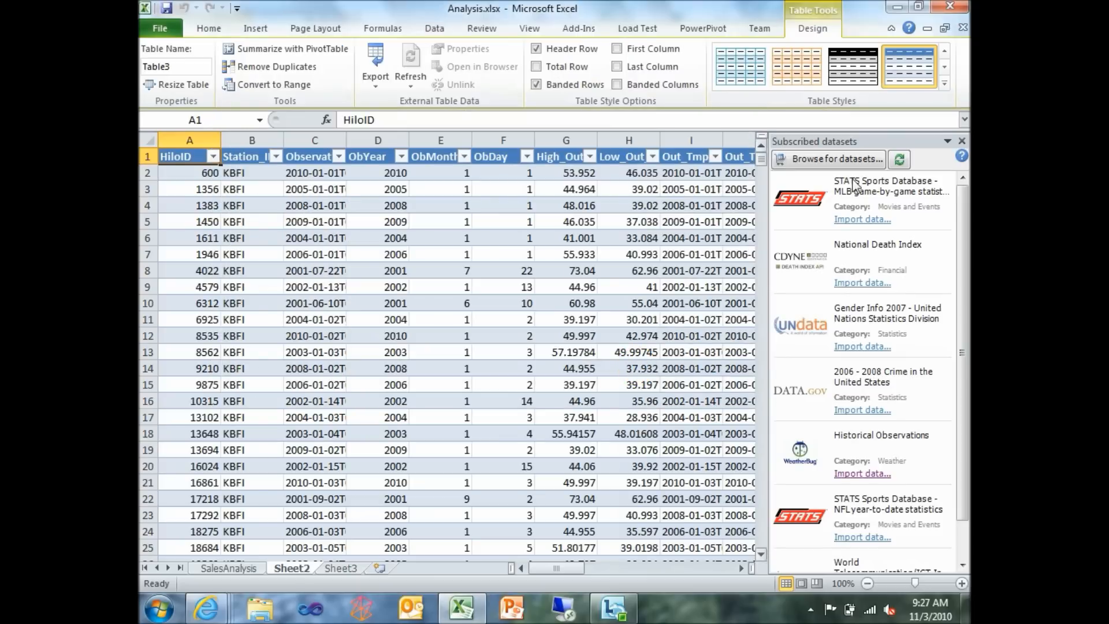
- Close the subscribed datasets pane and sort the imported table by observation date from A to Z
left_click(961, 141)
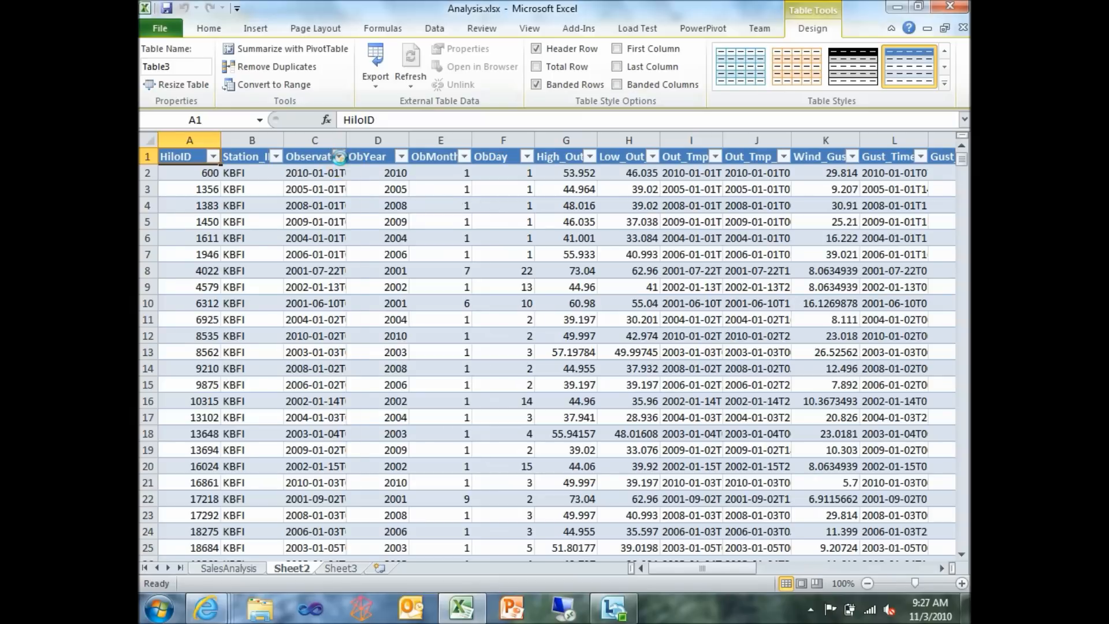
left_click(339, 157)
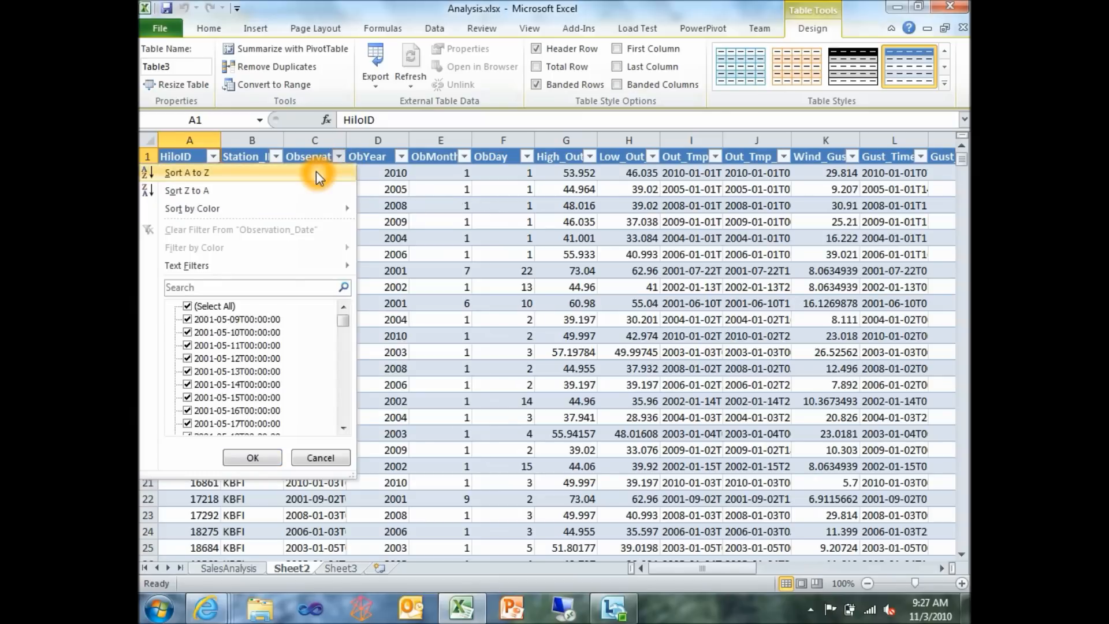
left_click(317, 174)
left_click(326, 172)
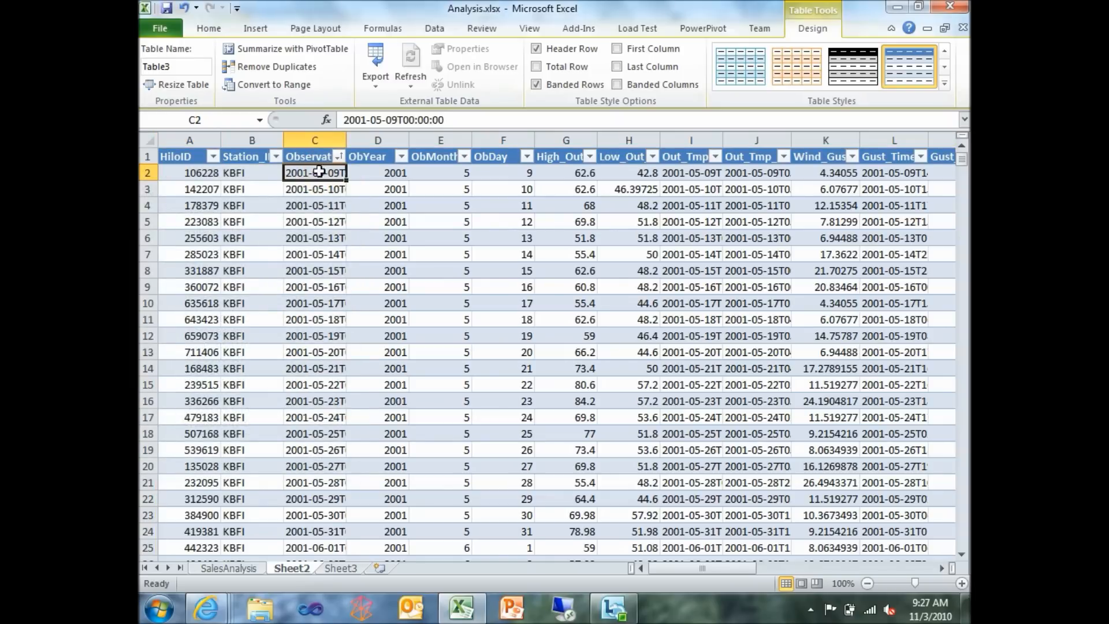
- Rename the imported weather table as WeatherData
left_click_drag(960, 163, 951, 553)
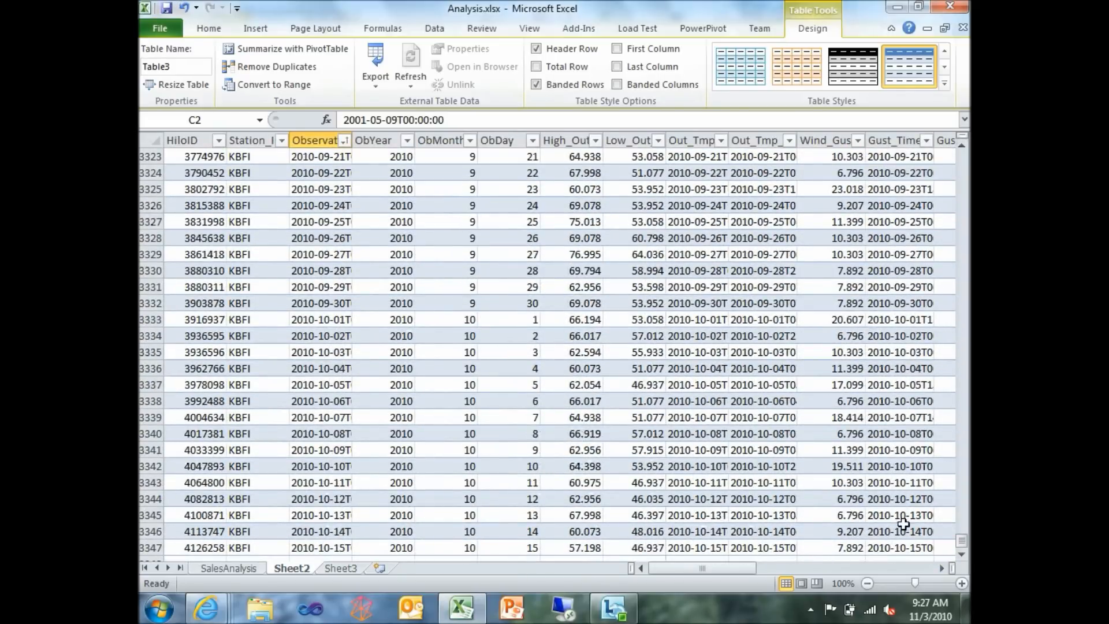
left_click(177, 65)
type("WeatherData")
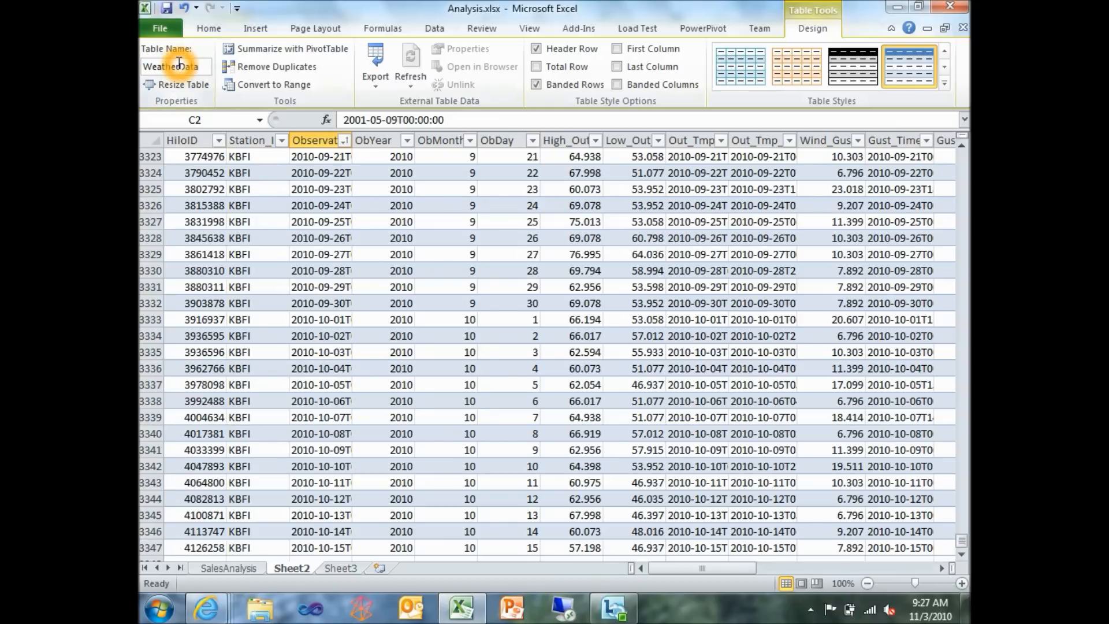
- Add a HighTemp column beside Gross Sales in the SalesAnalysis table, with its header in C2
left_click(233, 567)
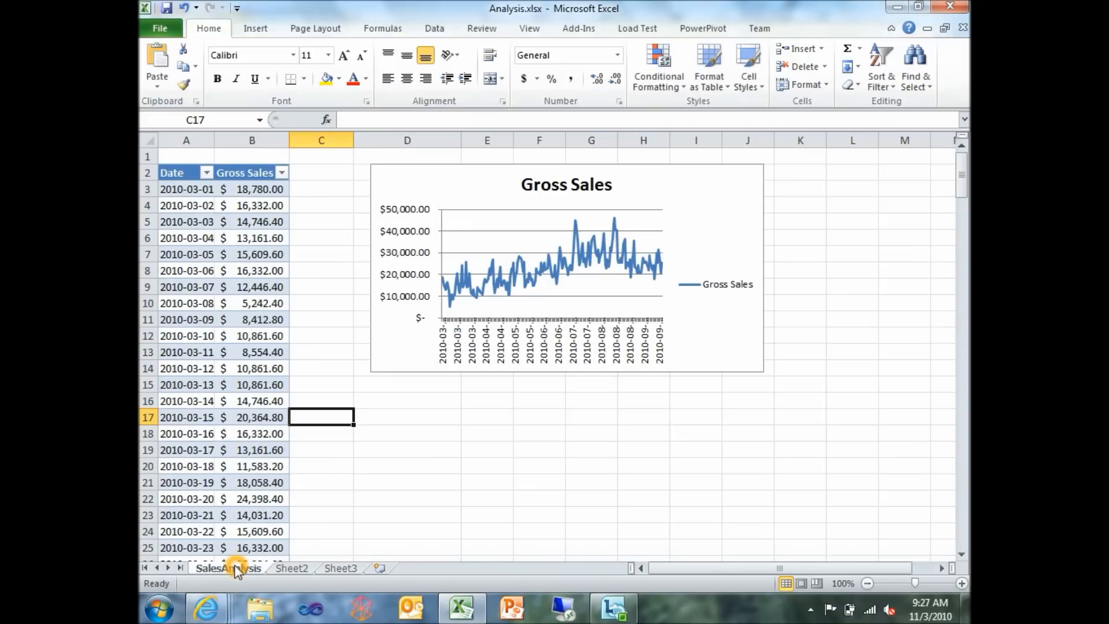
left_click(322, 173)
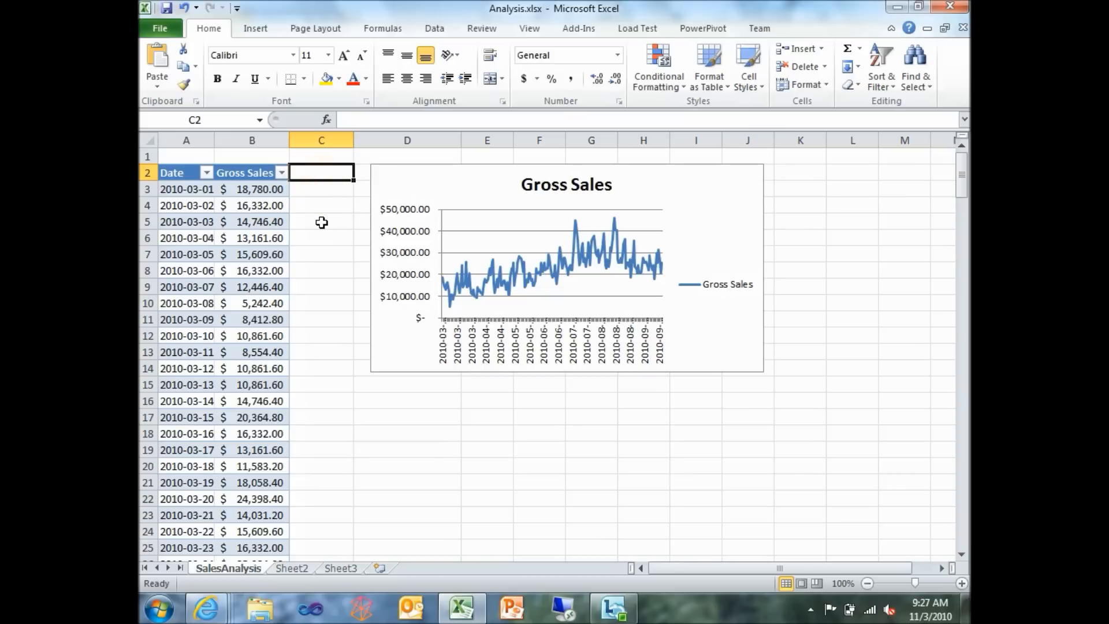
left_click(322, 223)
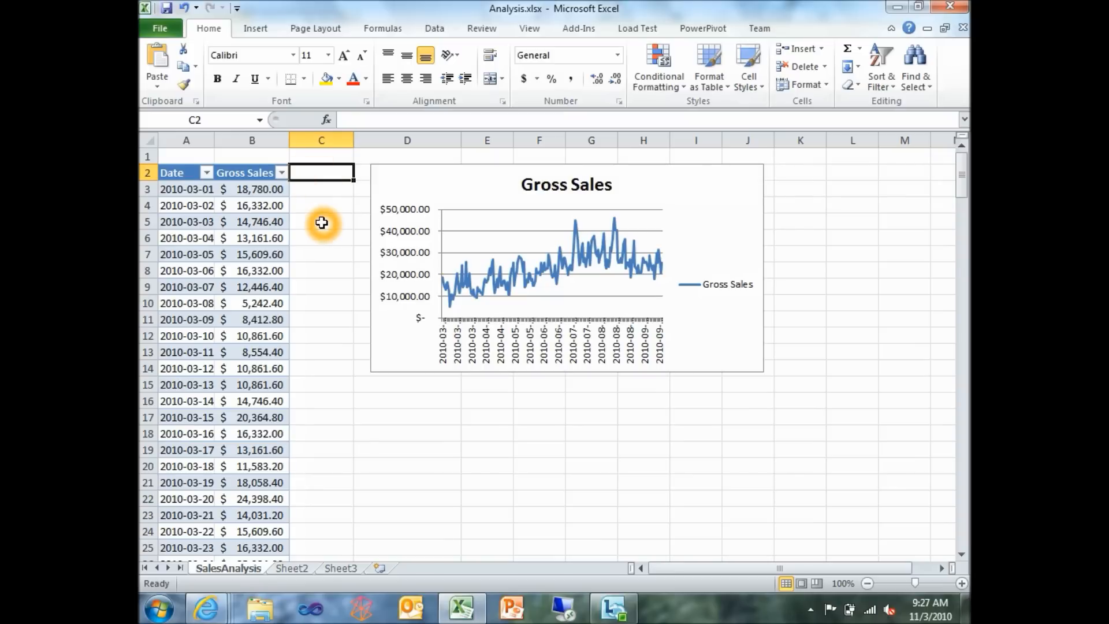
type("HighTemp")
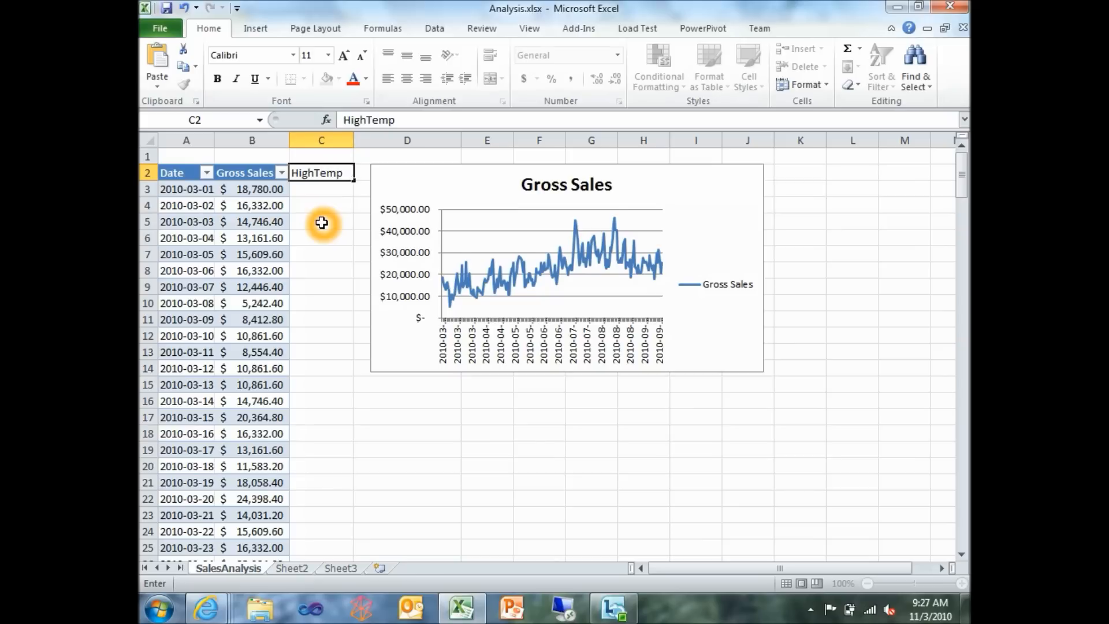
key("Return")
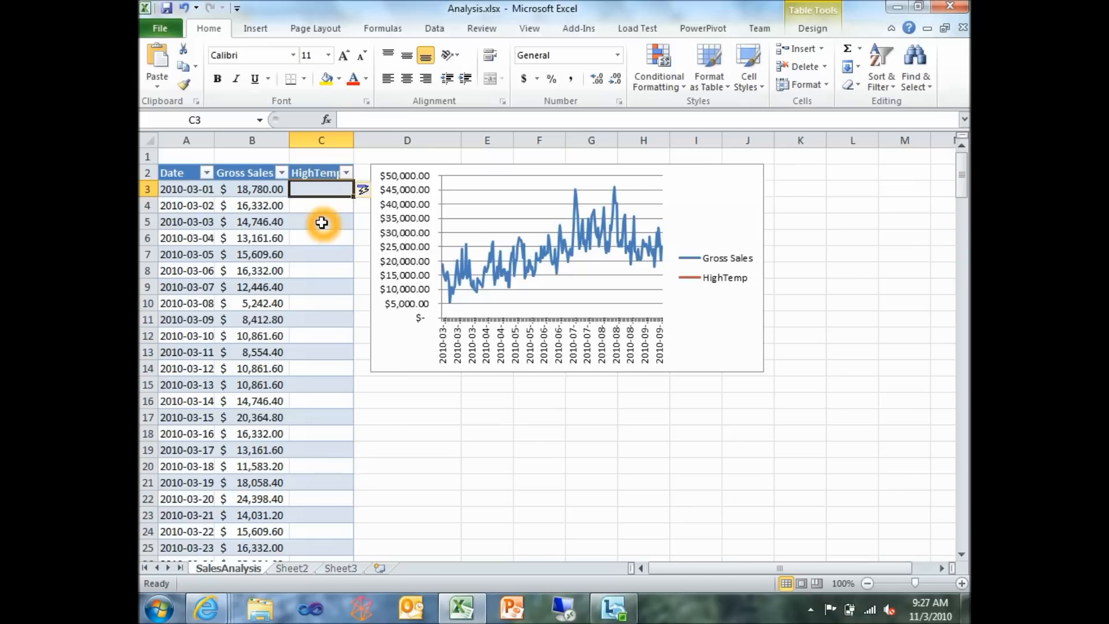
- Start a VLOOKUP formula in C3 with the row's Date as the lookup value
type("=VL")
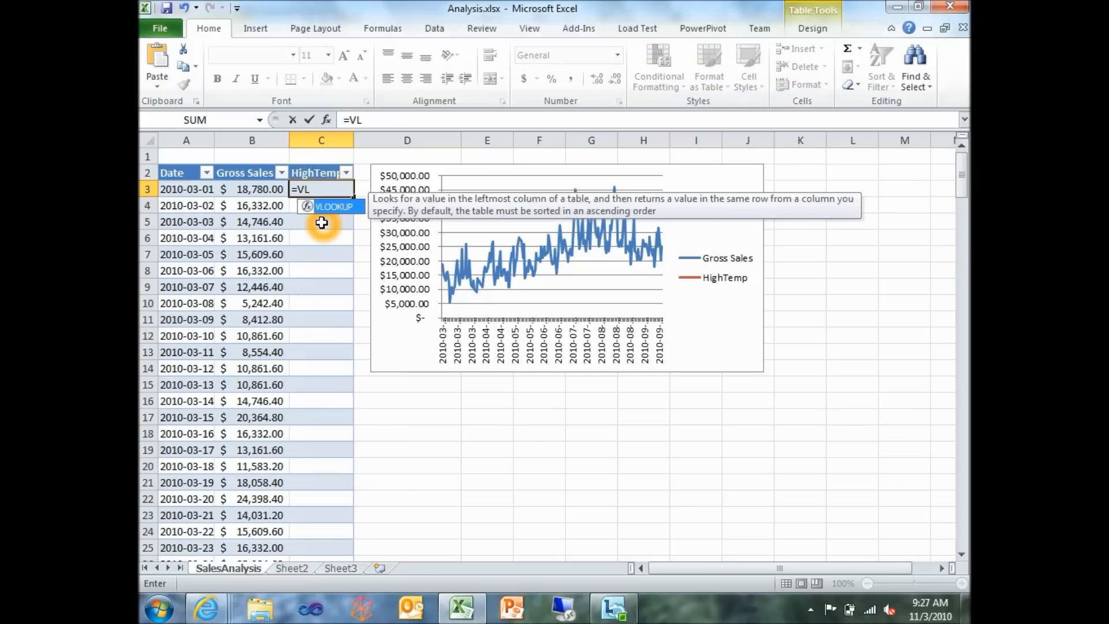
key("Tab")
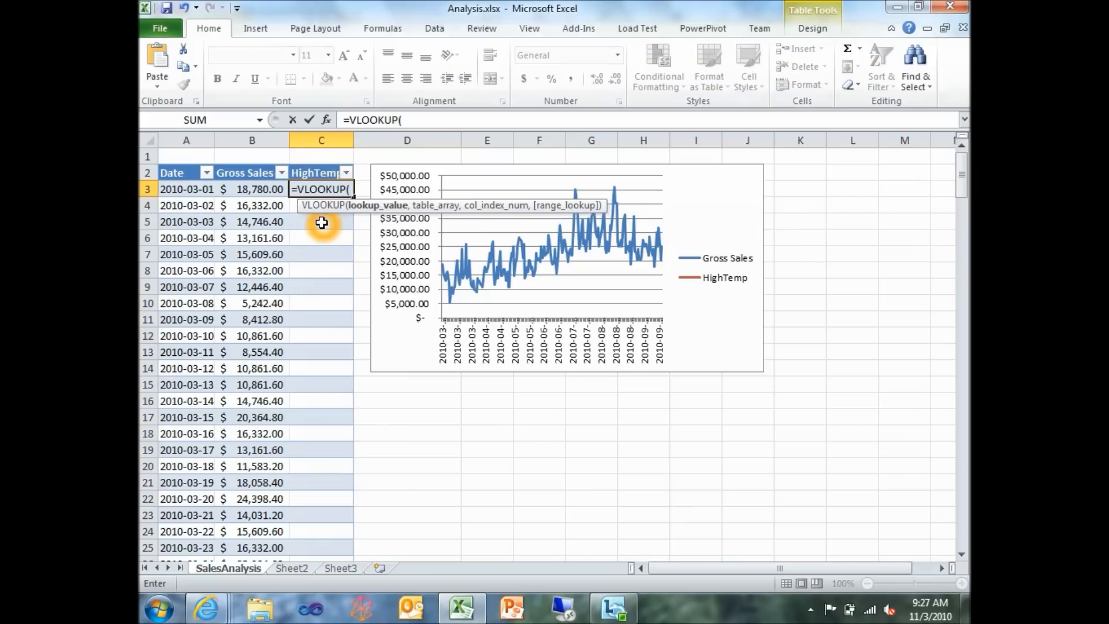
left_click(206, 189)
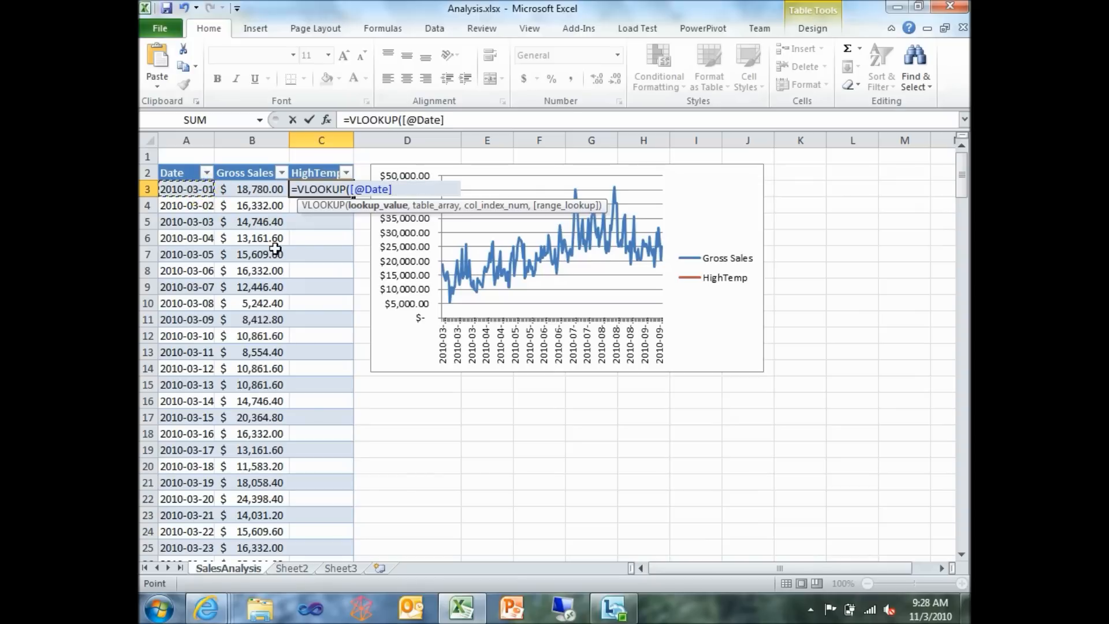
type(",")
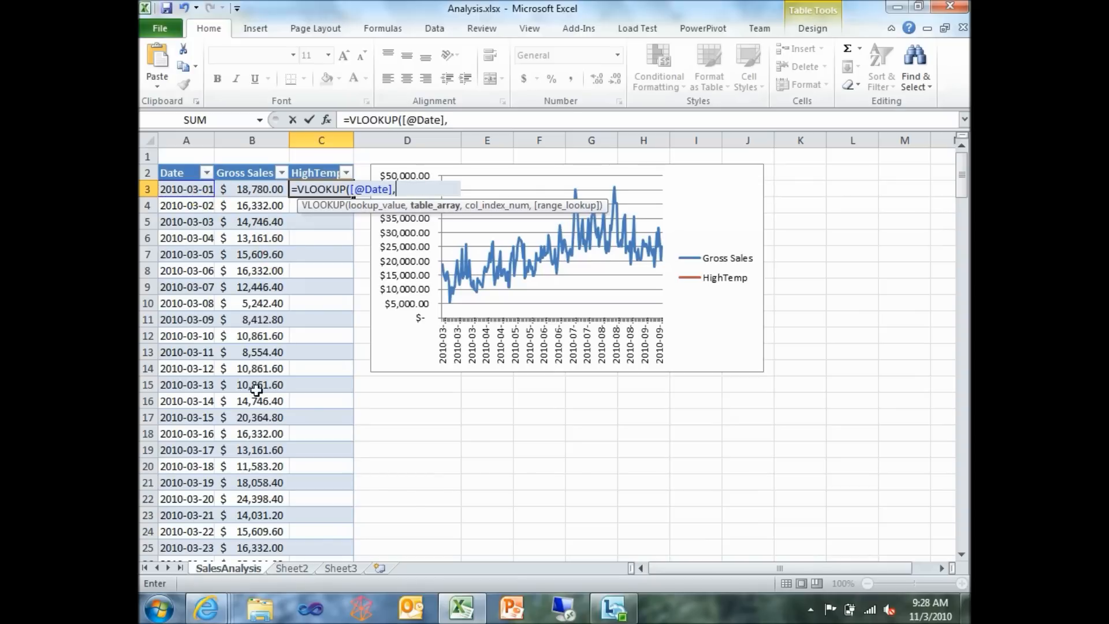
- Set the VLOOKUP table array to the WeatherData columns Observation_Date through High_Out_Temp, including the headers
left_click(291, 568)
left_click(320, 156)
key("ctrl+Up")
key("Down")
key("Up")
key("ctrl+shift+Down")
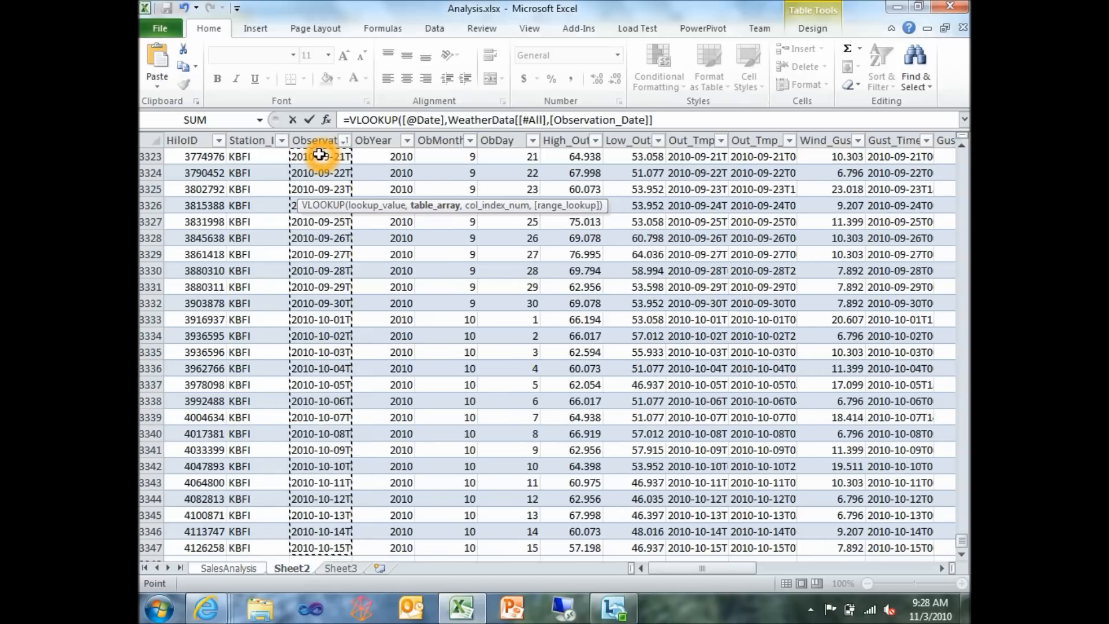
key("shift+Right")
key("shift+Right")
key("shift+Right")
key("shift+Right")
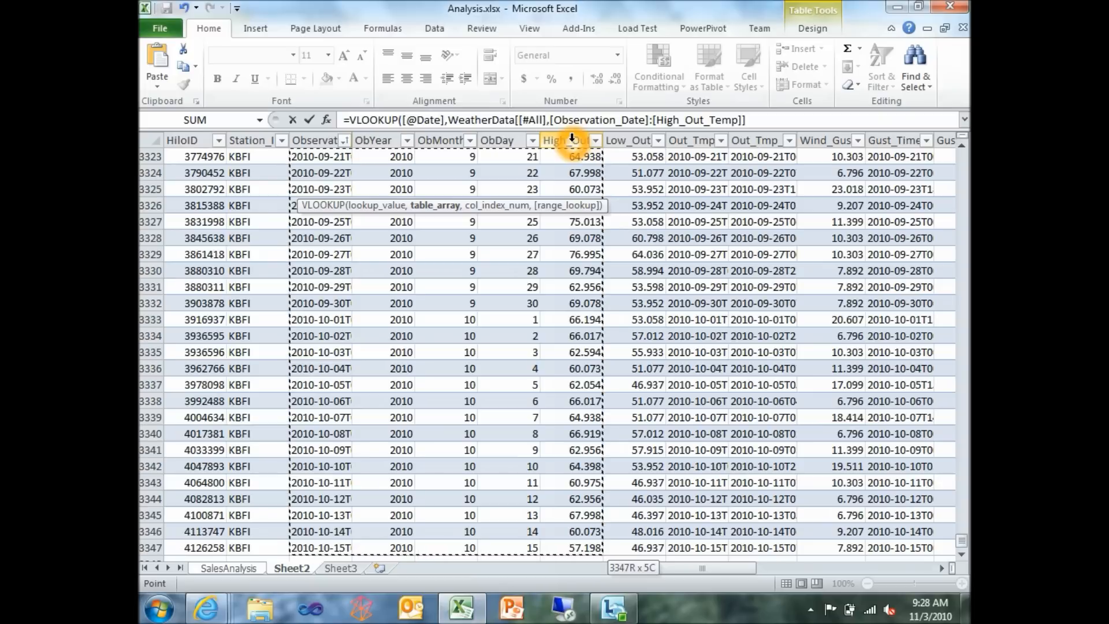
- Complete the VLOOKUP with column index 5 to fill the HighTemp column
left_click(755, 115)
type(",5")
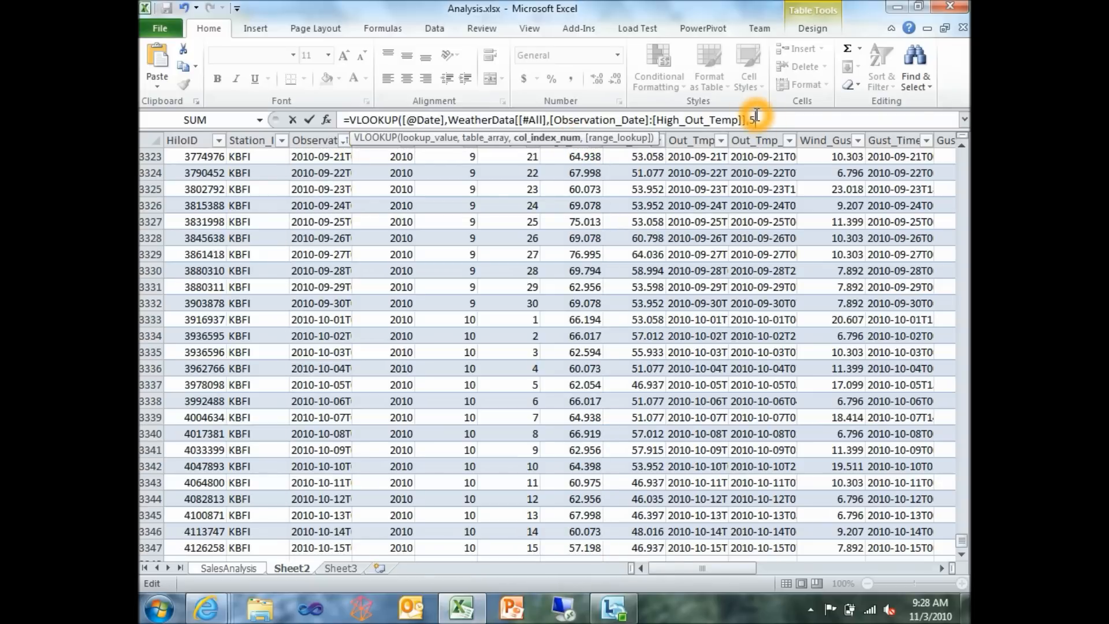
type(")")
key("Return")
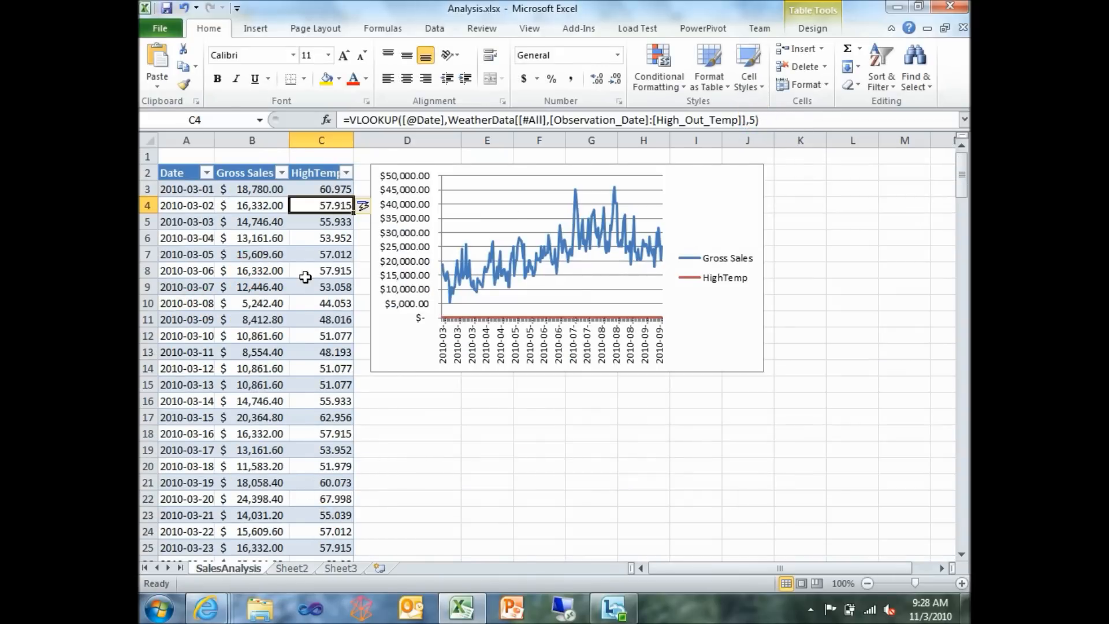
- Plot the chart's HighTemp series on the secondary axis and deselect the chart
left_click(633, 317)
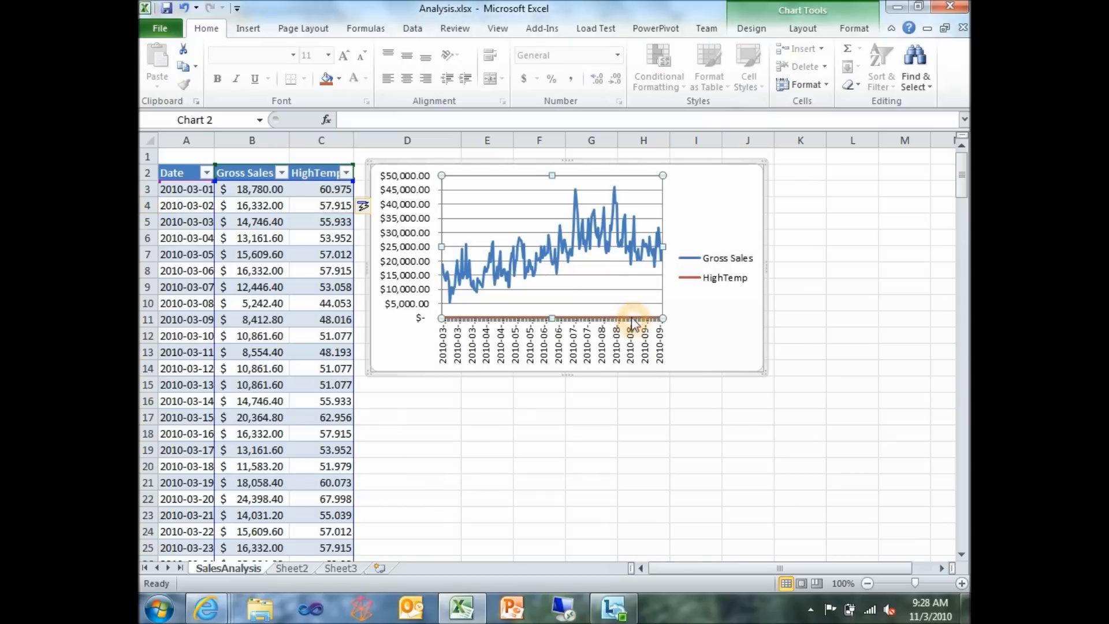
left_click(673, 320)
left_click(647, 317)
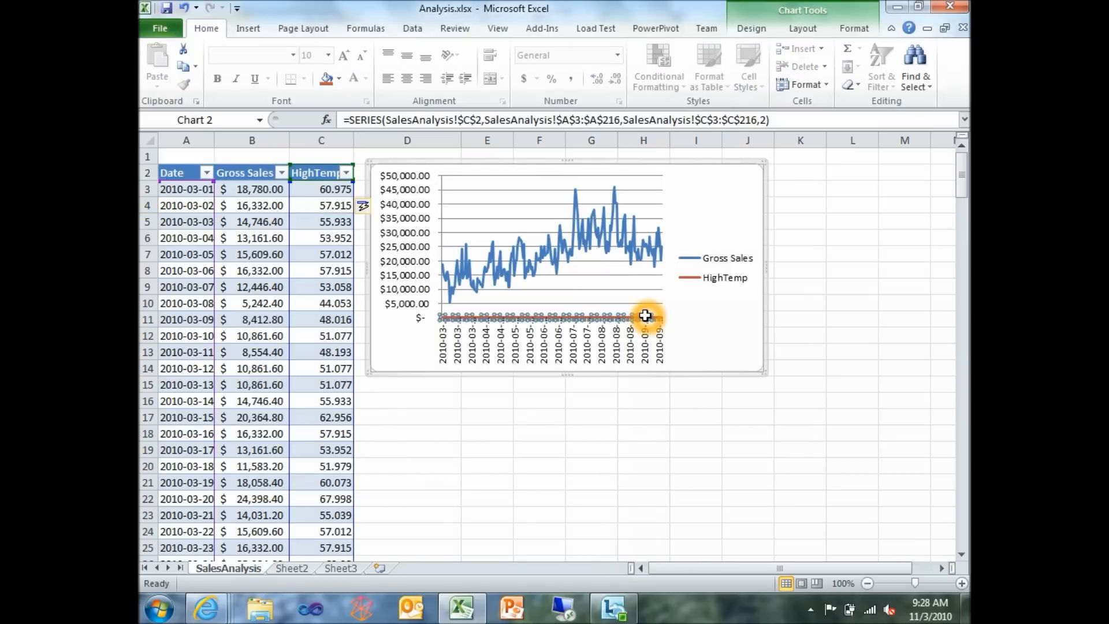
right_click(644, 316)
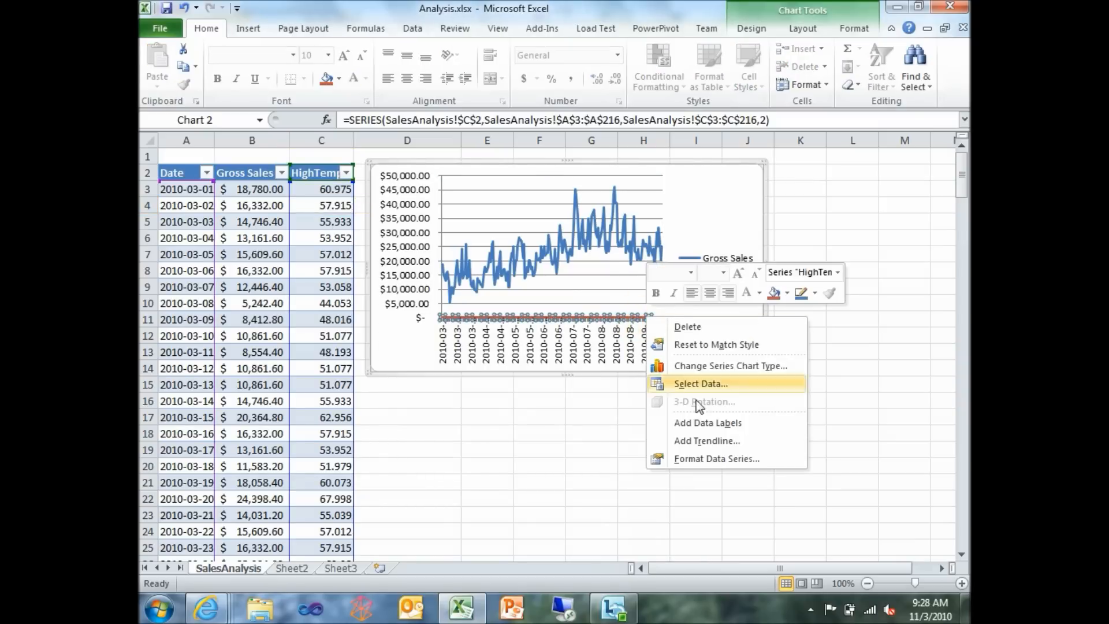
left_click(721, 459)
left_click(544, 169)
left_click(712, 500)
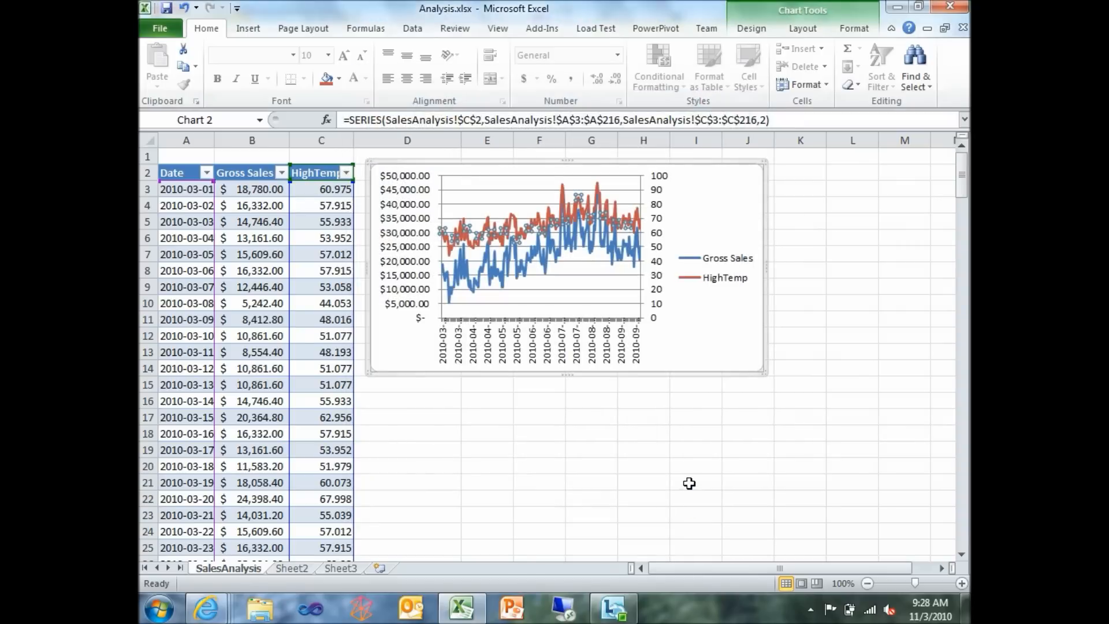
left_click(689, 483)
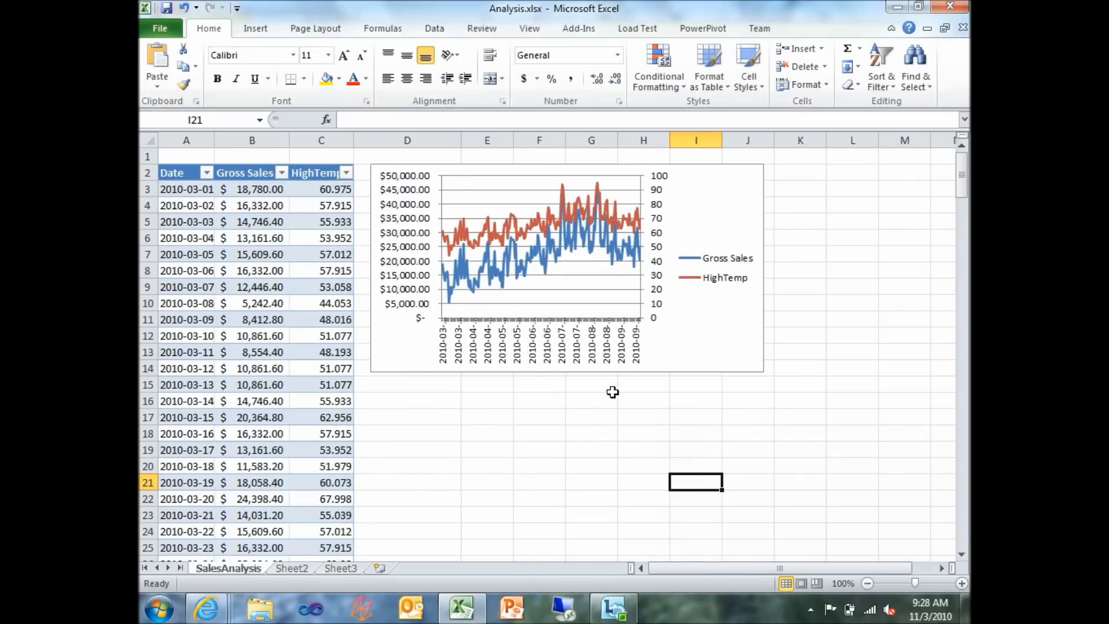
- Examine the chart to compare the dips and peaks of Gross Sales with those of HighTemp
left_click(448, 293)
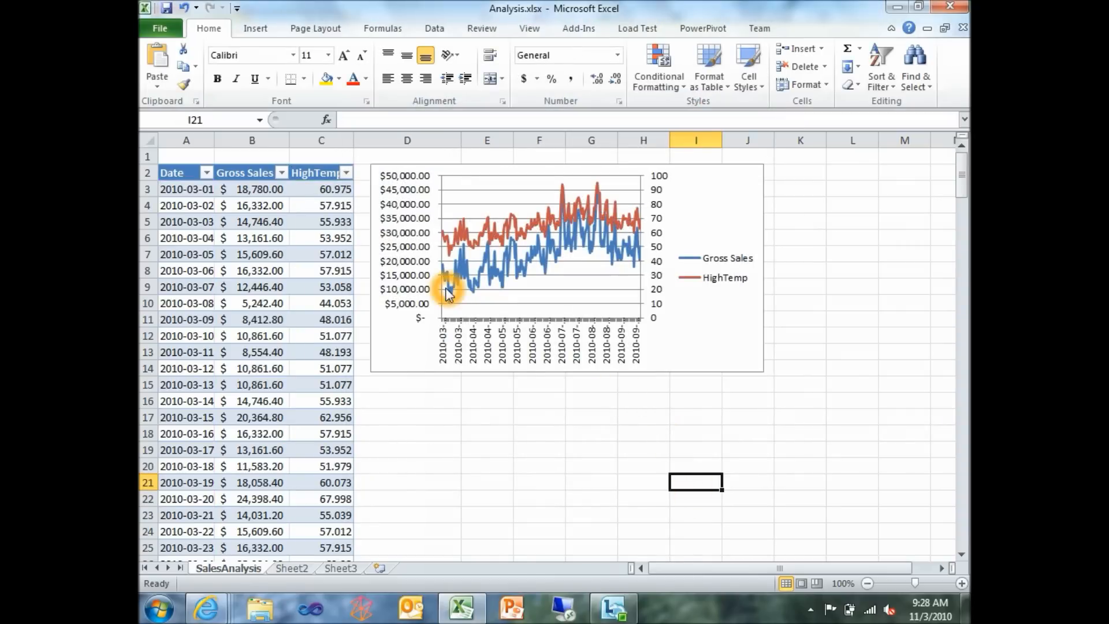
left_click(568, 243)
left_click(572, 239)
left_click(447, 237)
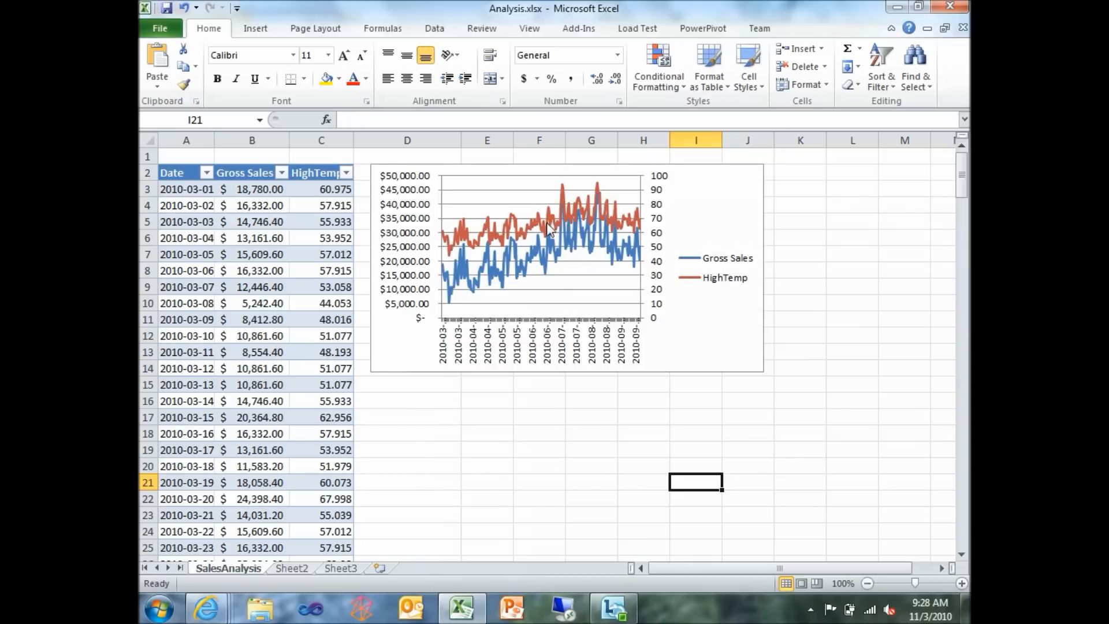
left_click(563, 187)
left_click(564, 229)
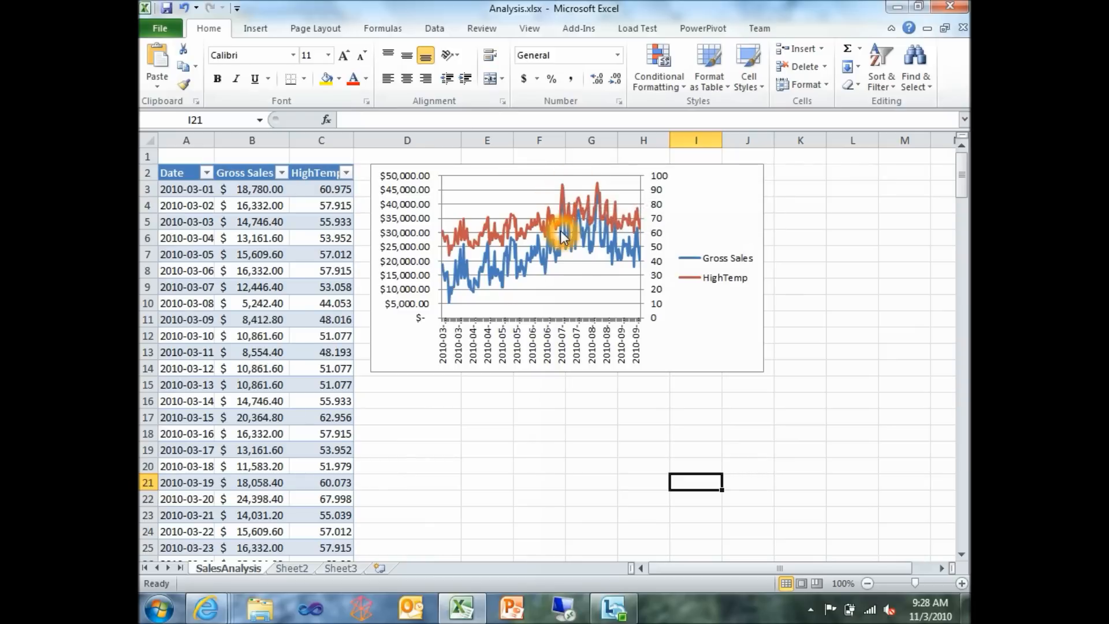
left_click(597, 226)
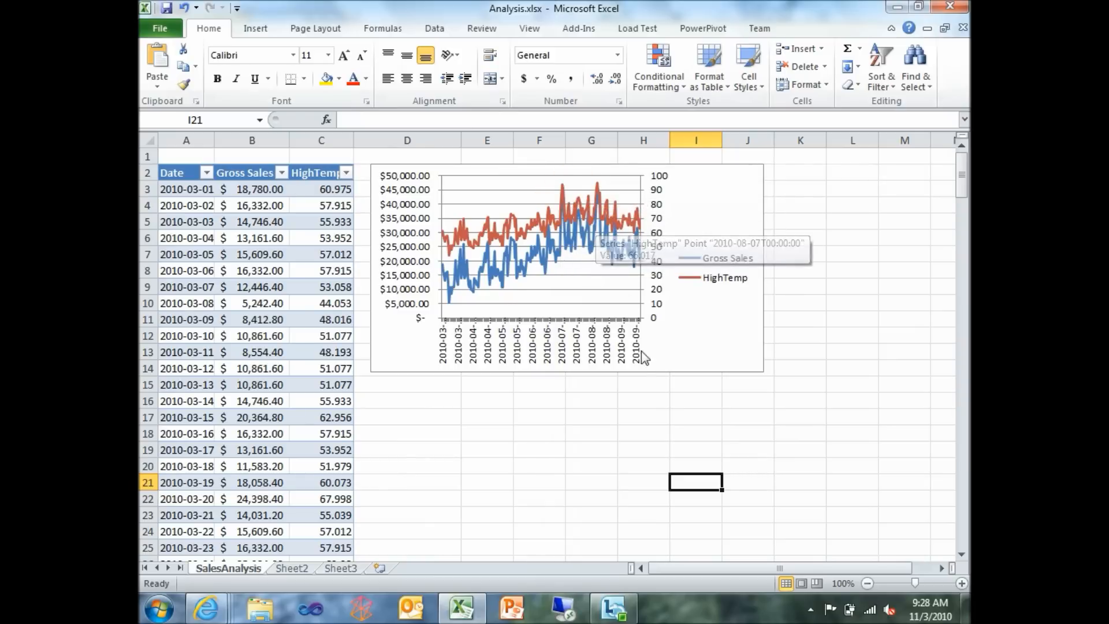
left_click(623, 398)
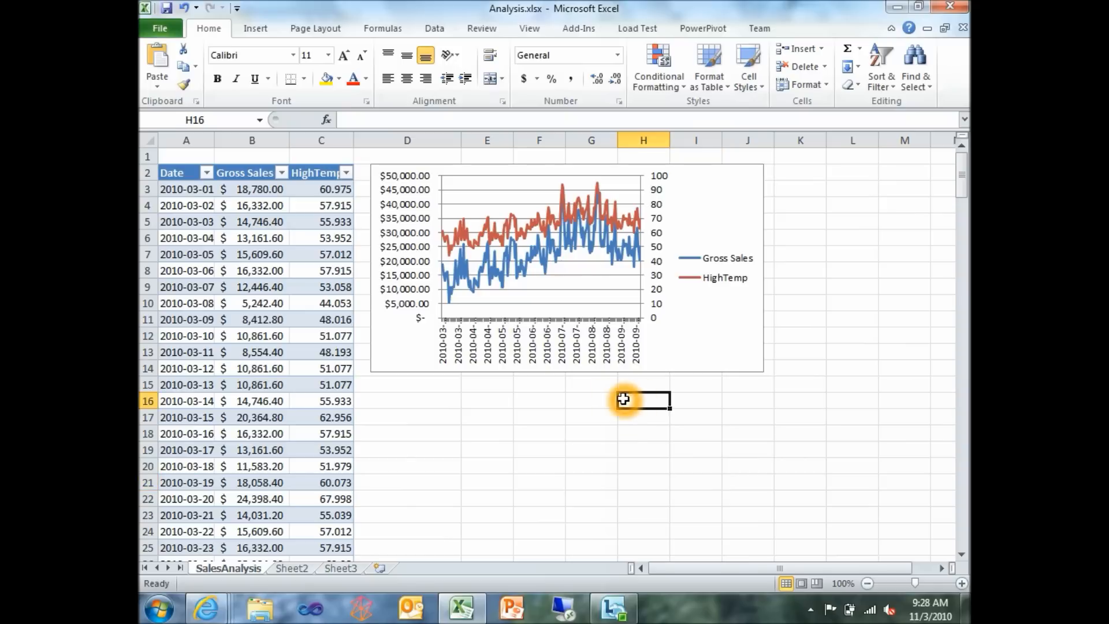